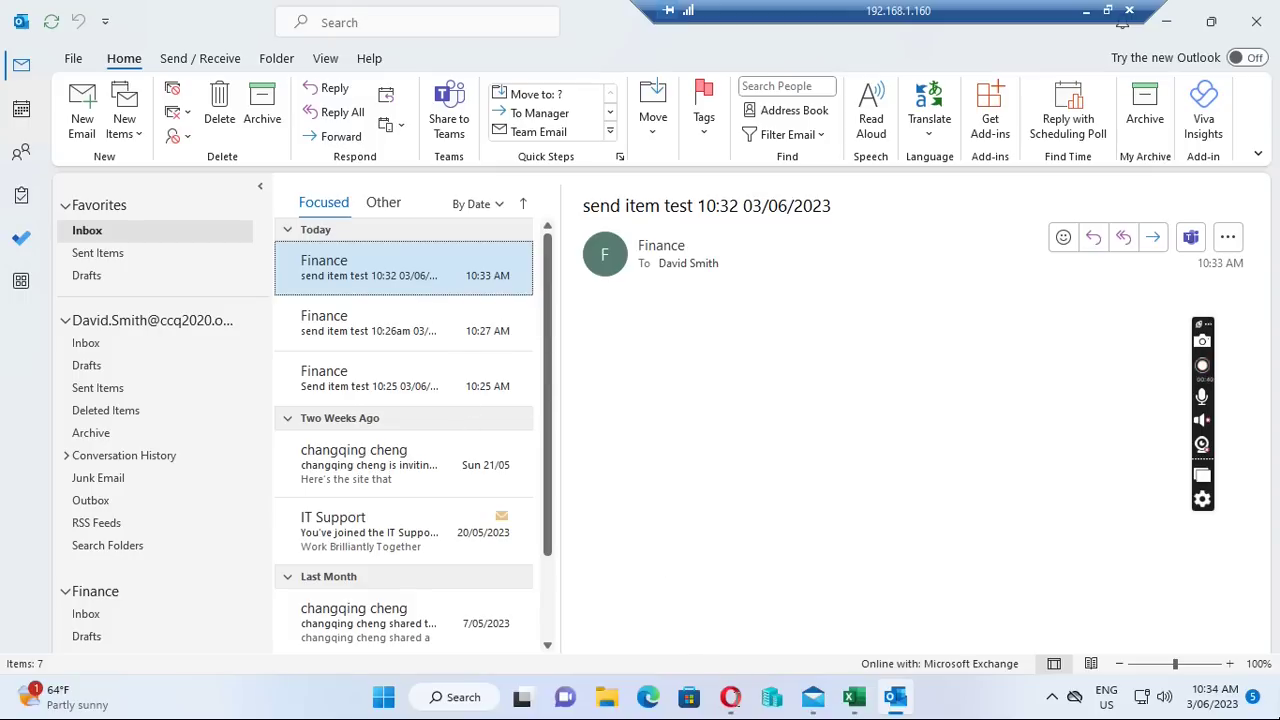
# Step: Bring the Opera window with the admin center's Shared mailboxes page to the front
pyautogui.click(730, 697)
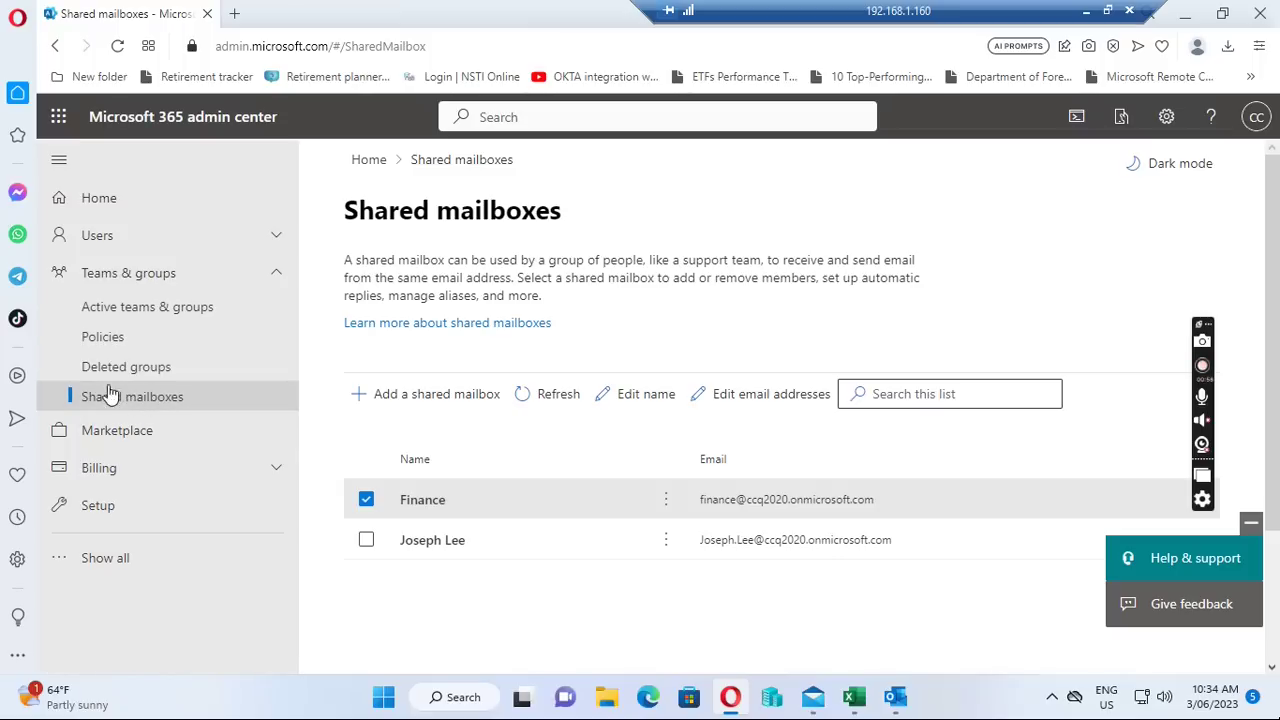
# Step: Open the Finance mailbox details and review who has read and manage permissions
pyautogui.click(422, 505)
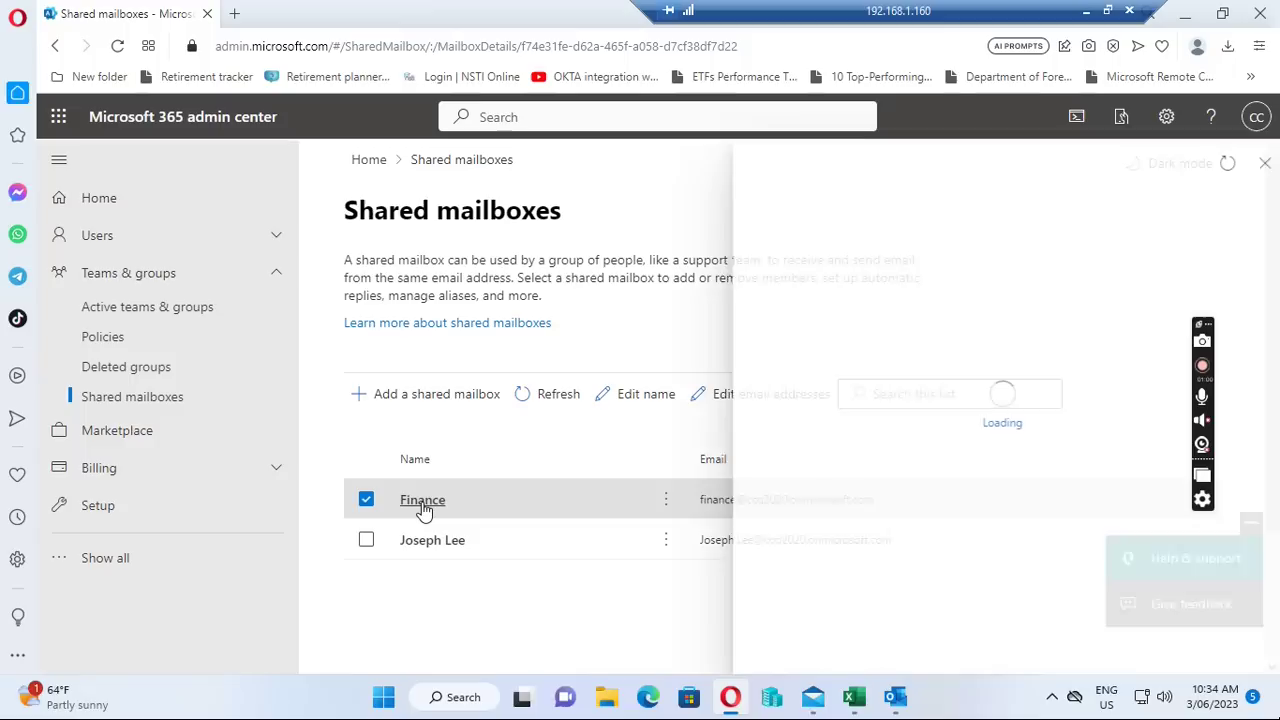
pyautogui.scroll(-3, 980, 462)
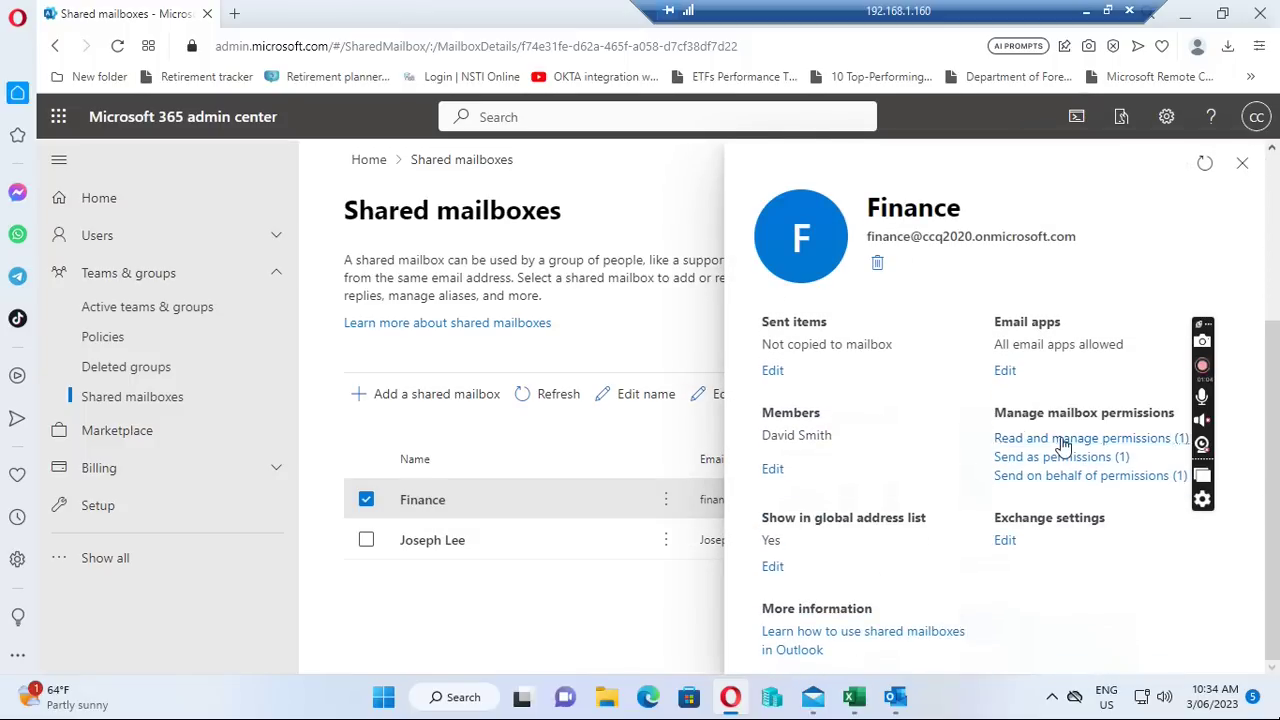
pyautogui.click(1062, 440)
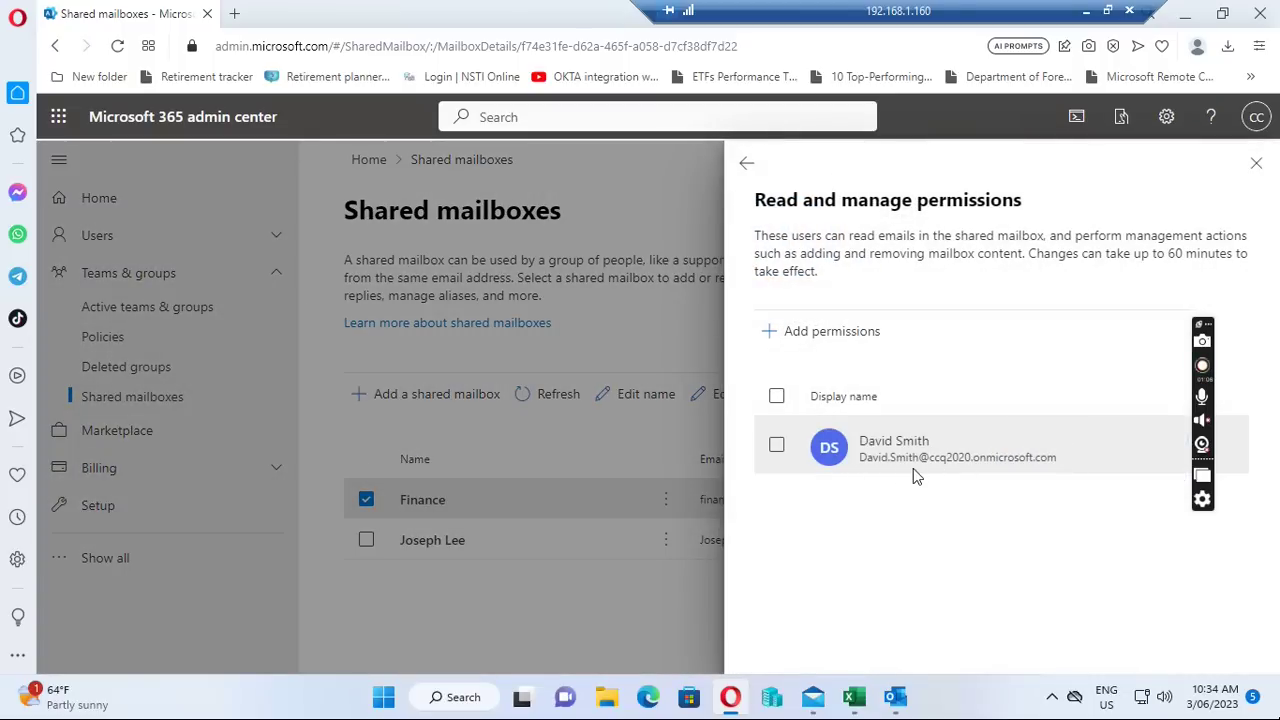
pyautogui.click(746, 163)
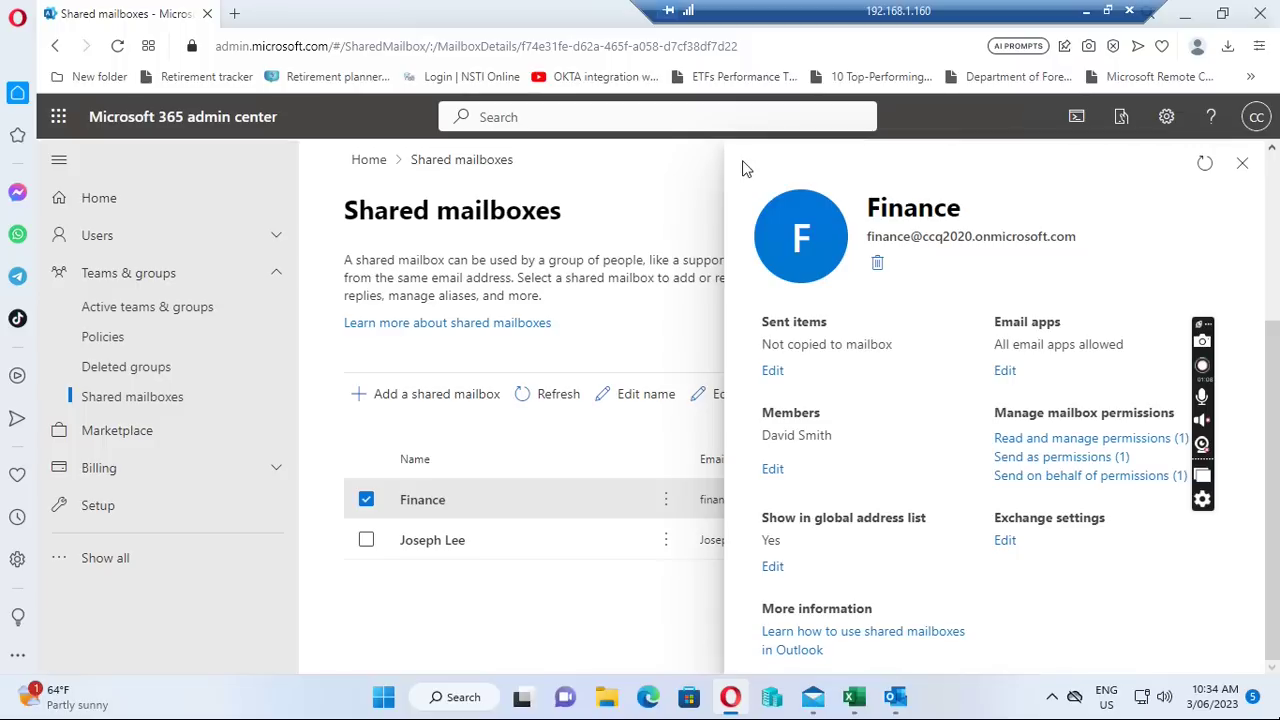
# Step: Review Finance's send-as and send-on-behalf permissions, close the panel, and return to Outlook
pyautogui.click(1055, 457)
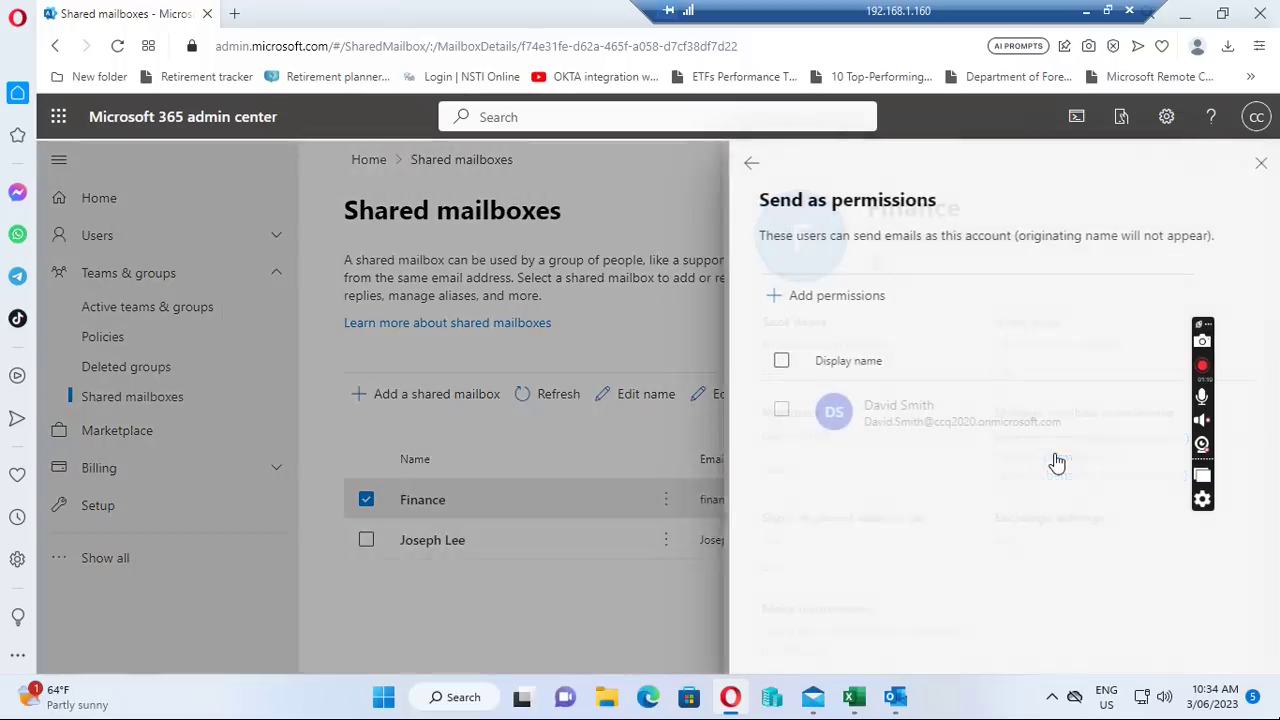
pyautogui.click(746, 165)
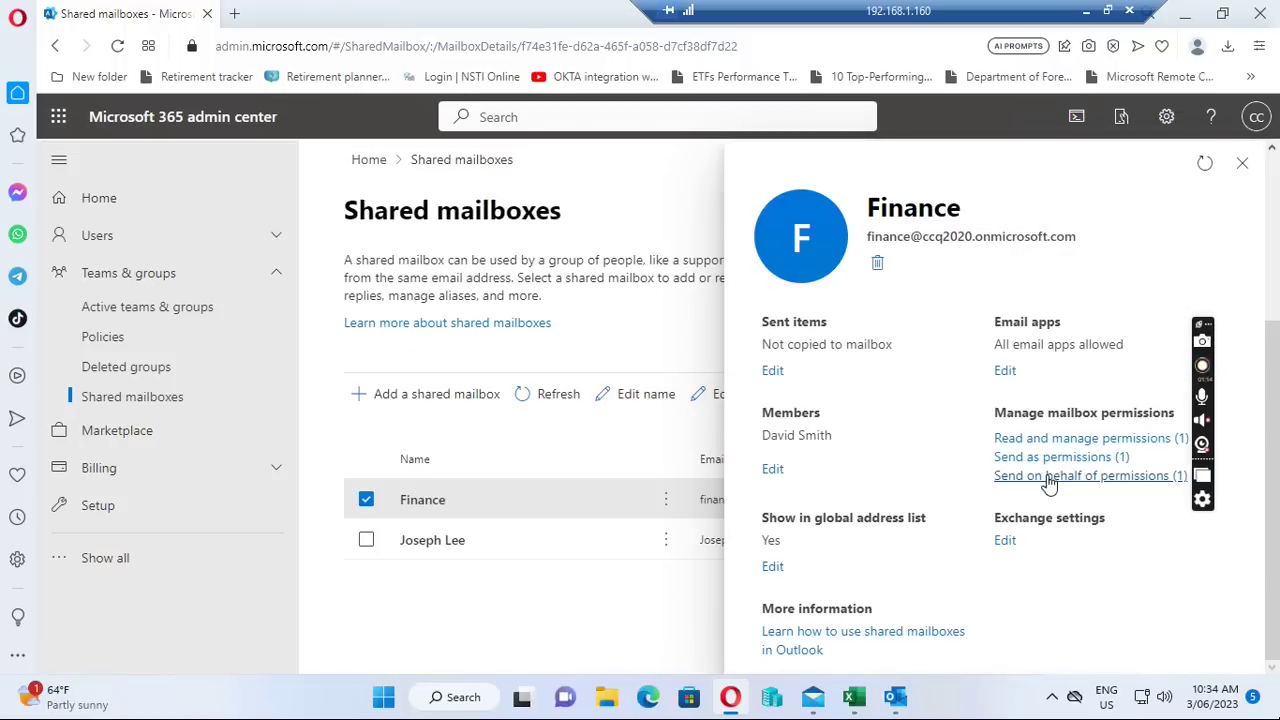
pyautogui.click(1050, 478)
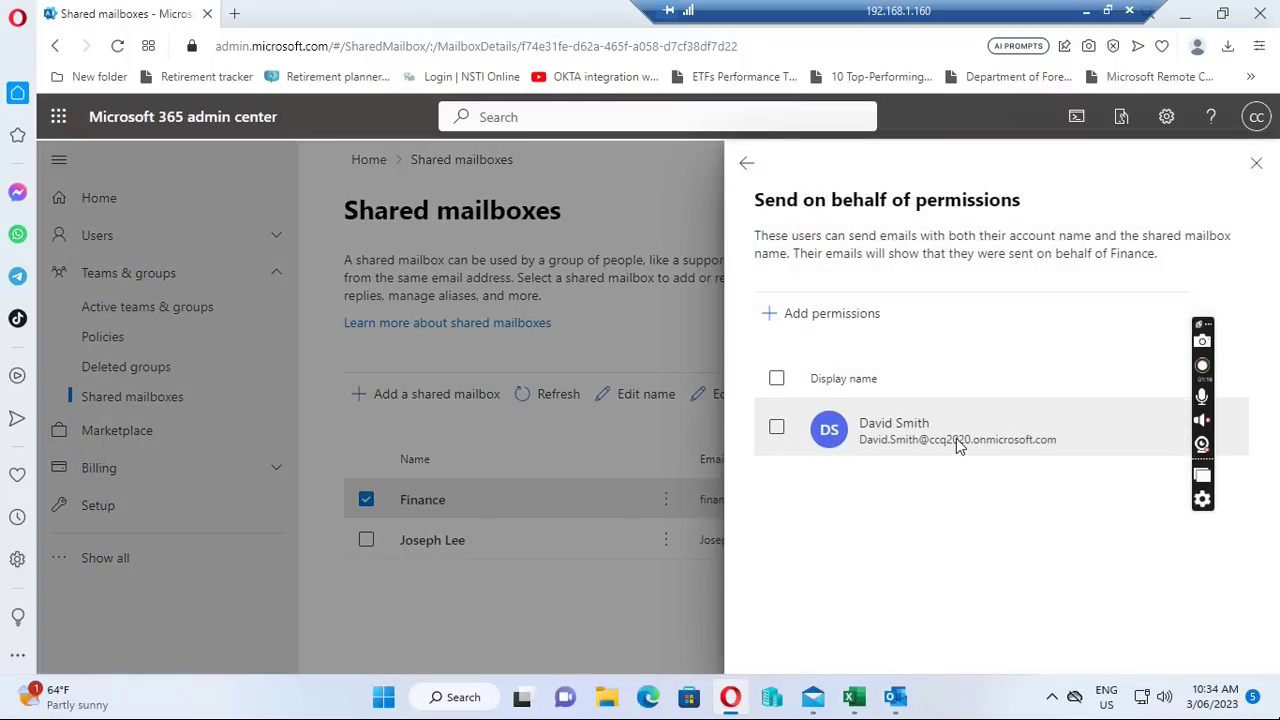
pyautogui.click(1257, 167)
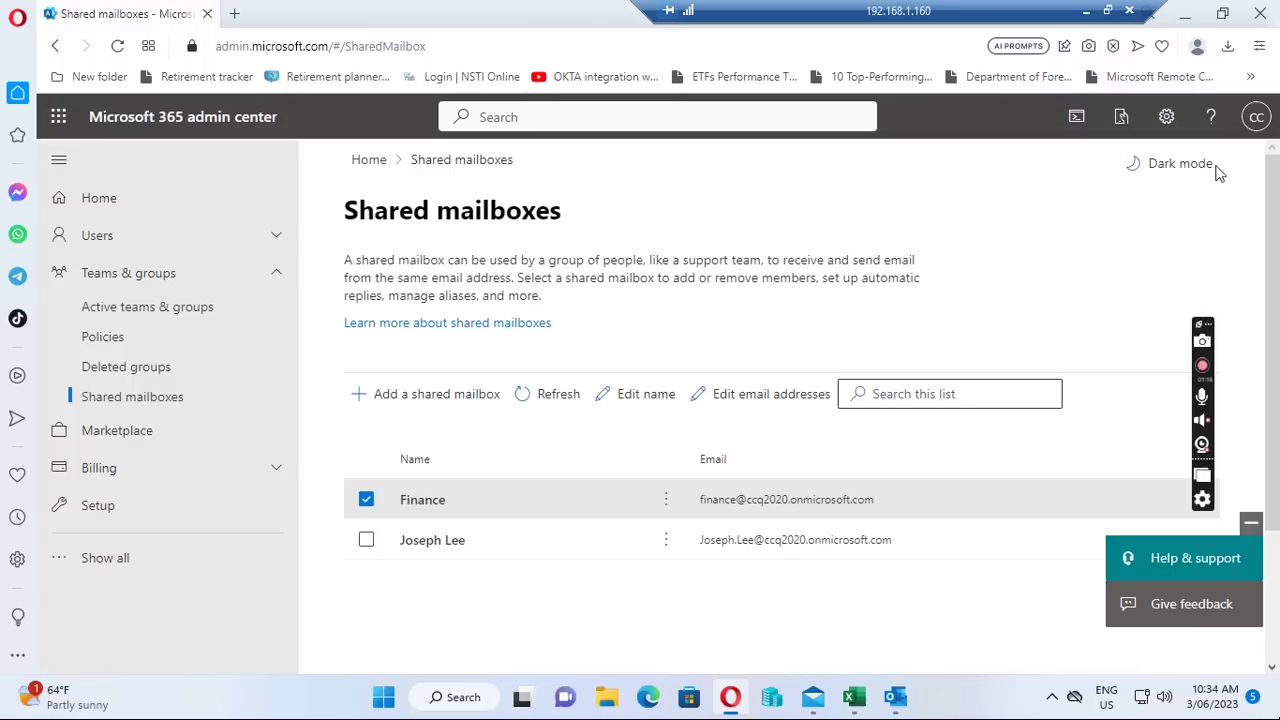
pyautogui.click(897, 700)
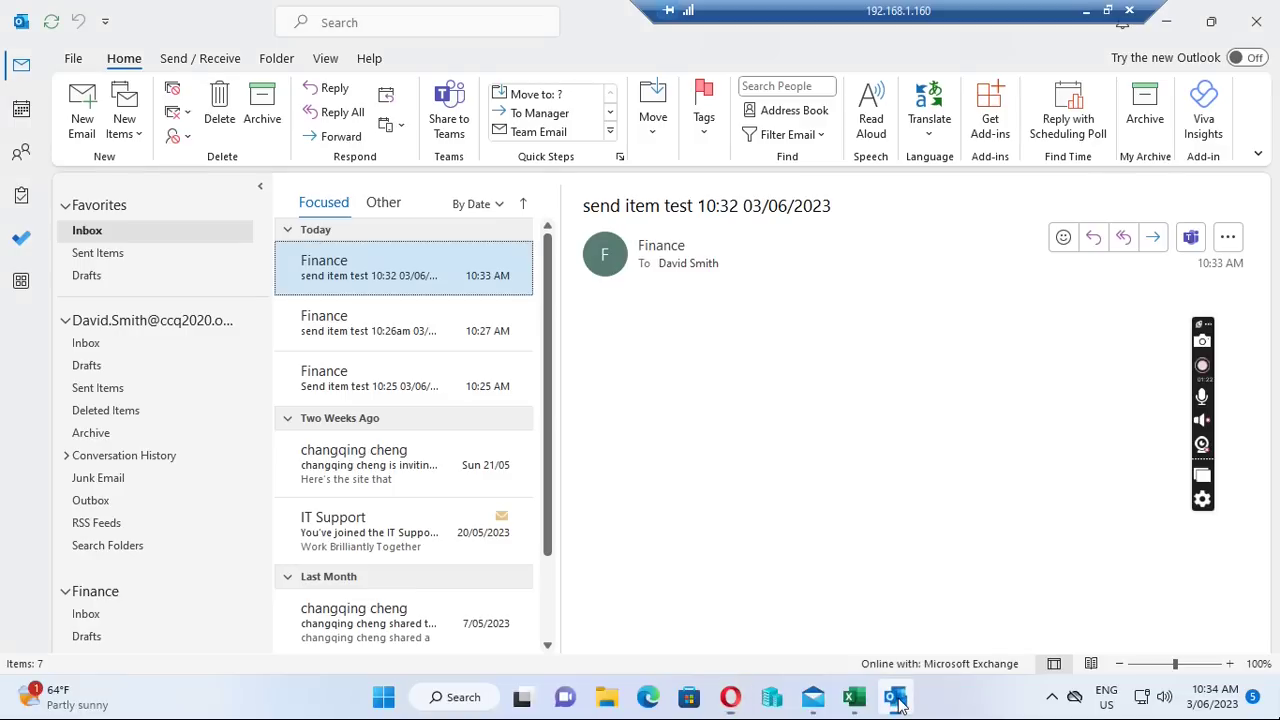
pyautogui.click(64, 322)
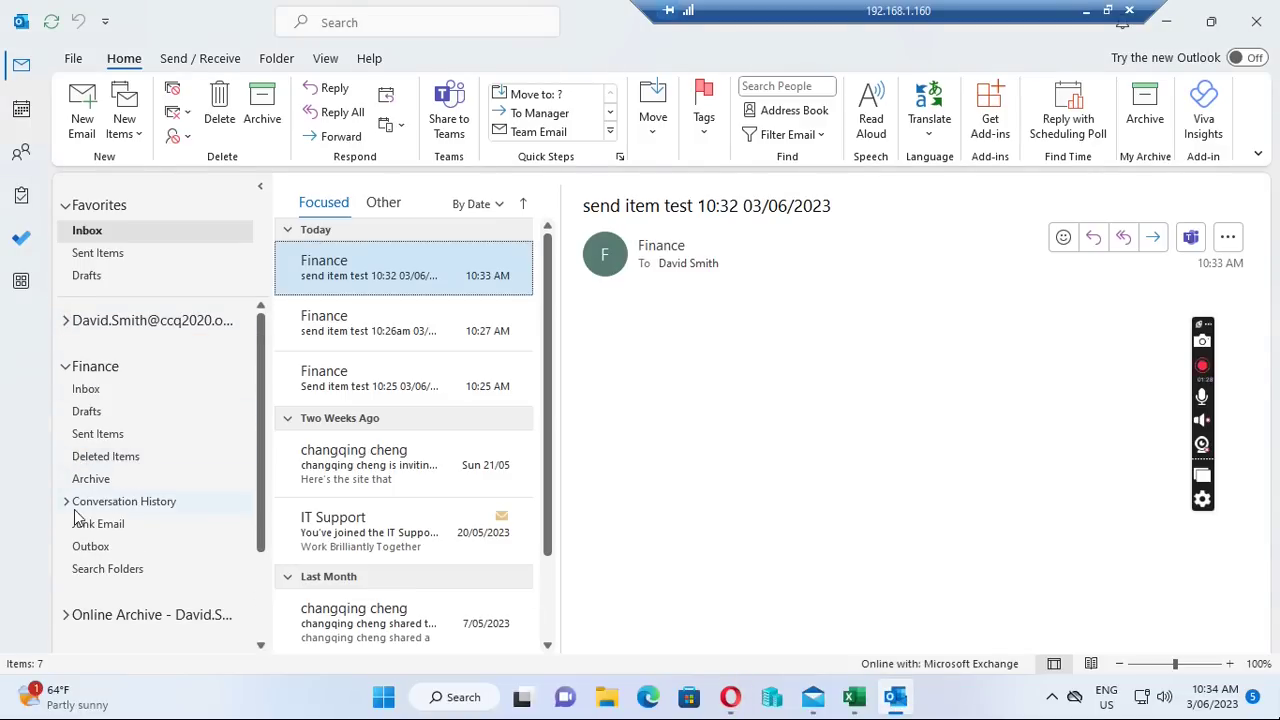
pyautogui.scroll(-2, 104, 498)
pyautogui.scroll(-1, 104, 505)
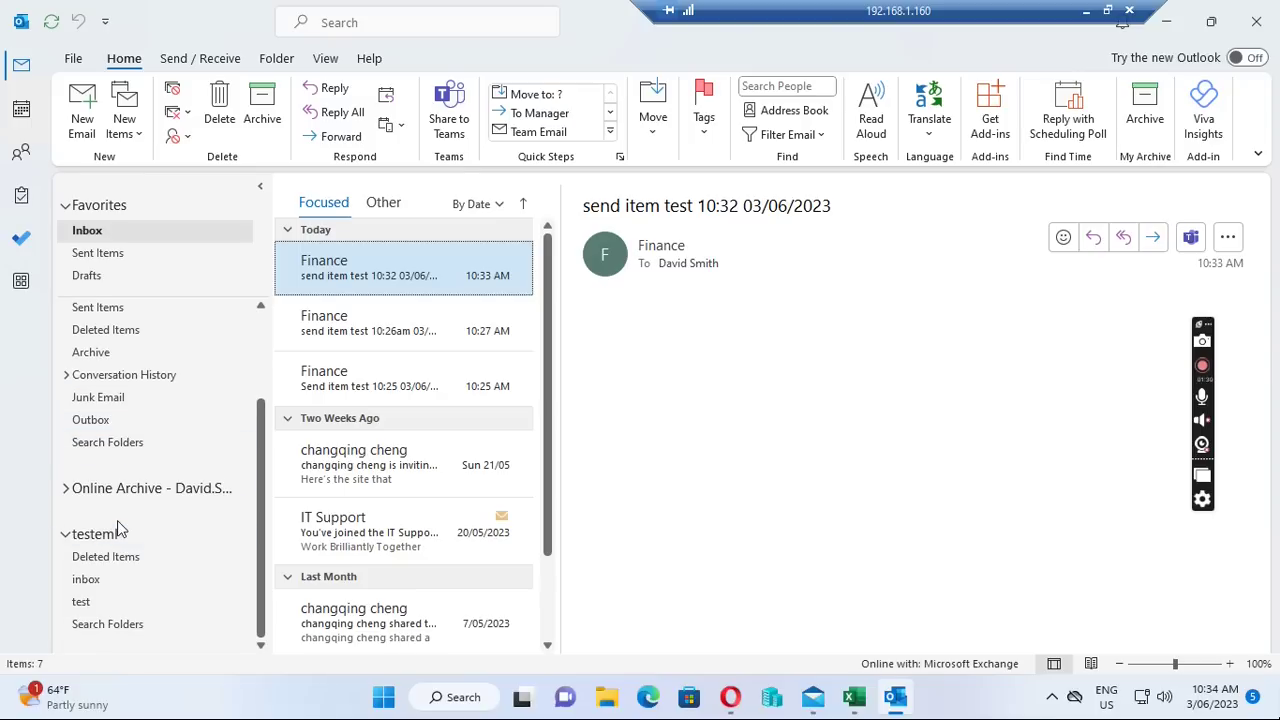
pyautogui.scroll(3, 117, 523)
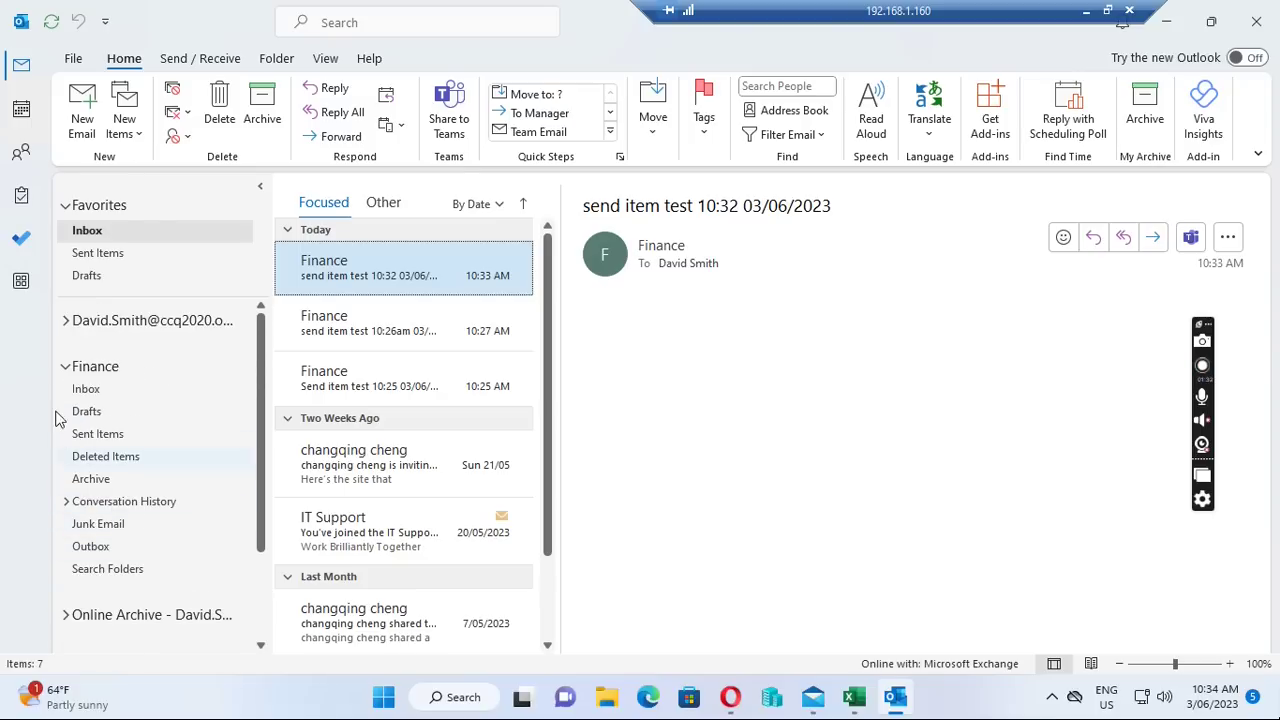
pyautogui.click(85, 390)
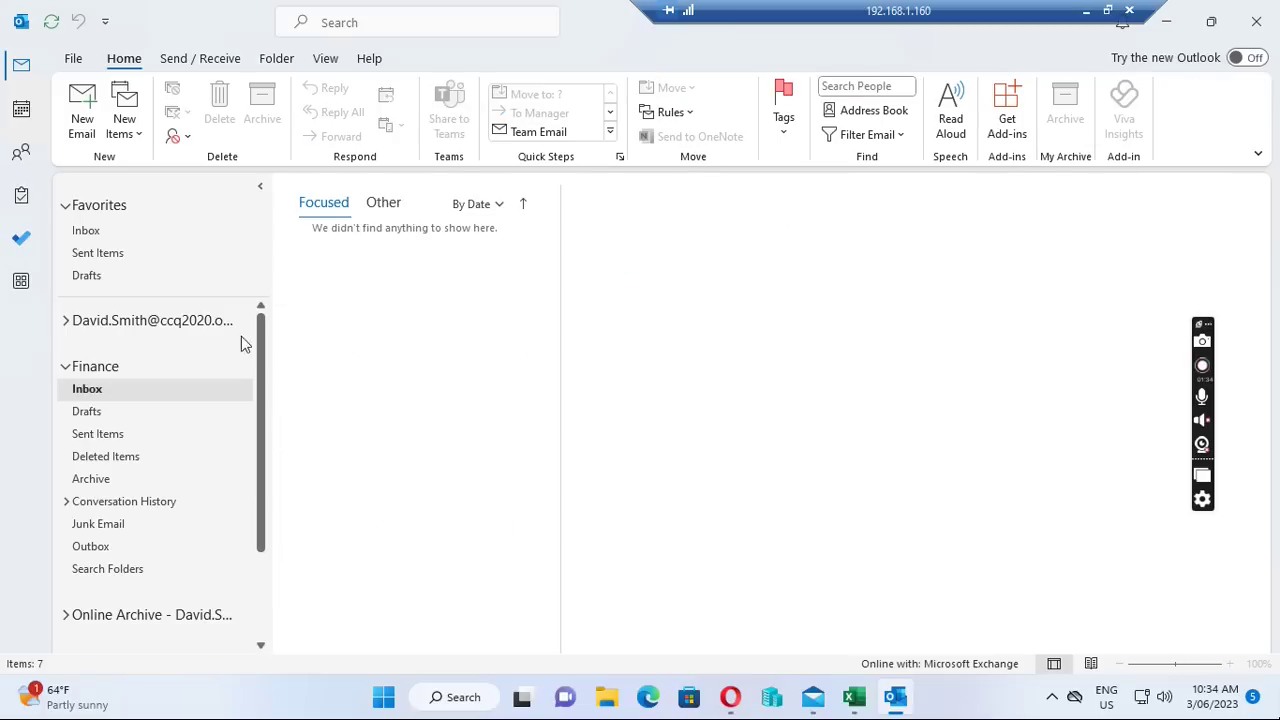
pyautogui.click(67, 322)
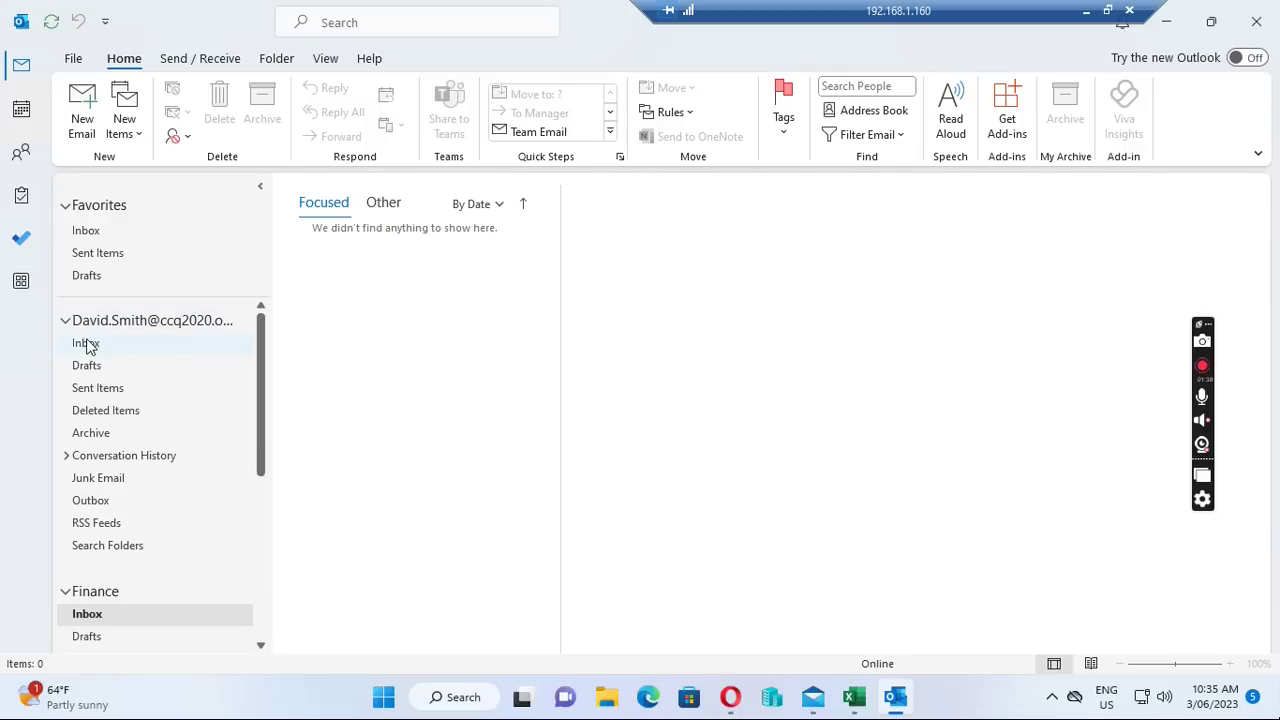
pyautogui.click(88, 344)
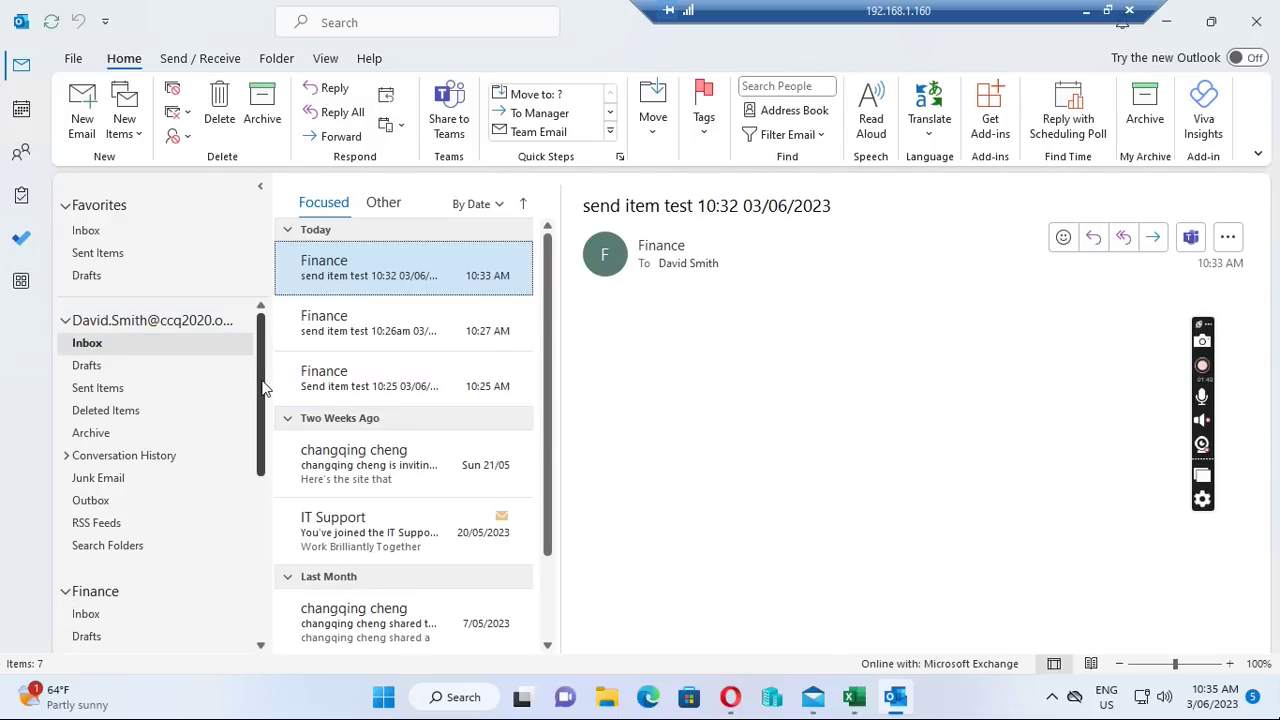
# Step: Start a new email, turn on the From field, and open its sender address list
pyautogui.click(82, 110)
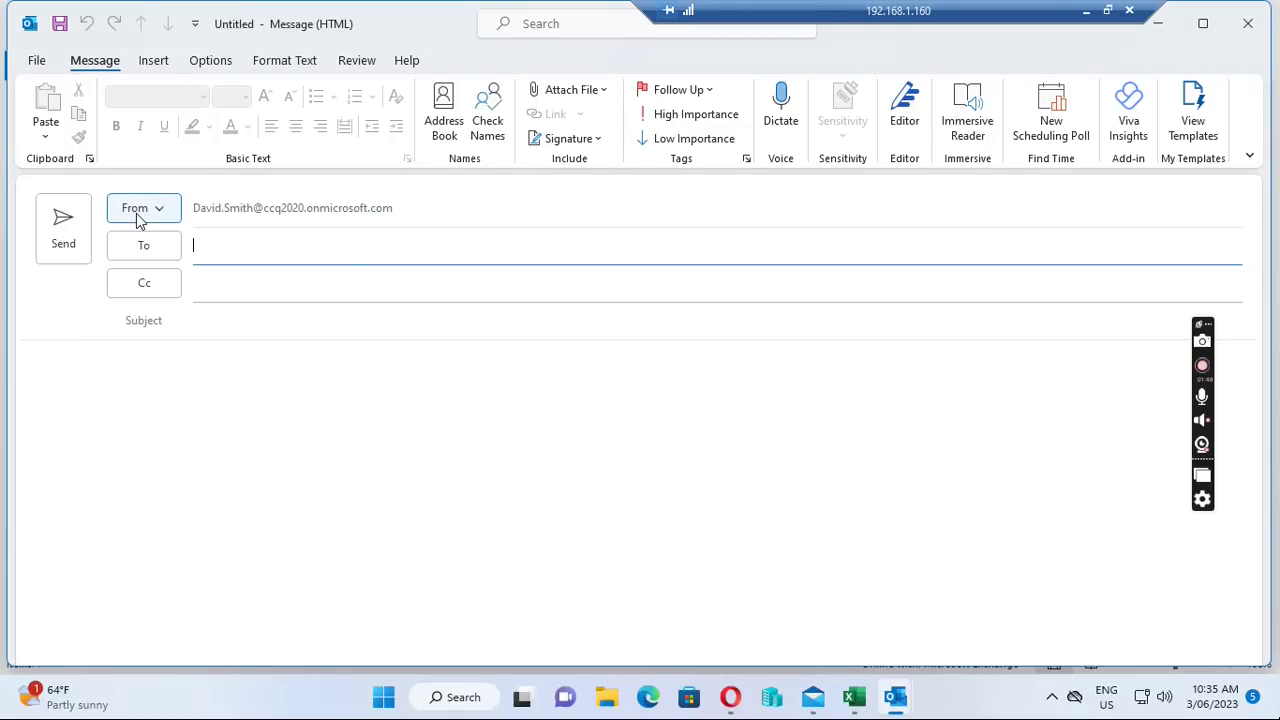
pyautogui.click(210, 62)
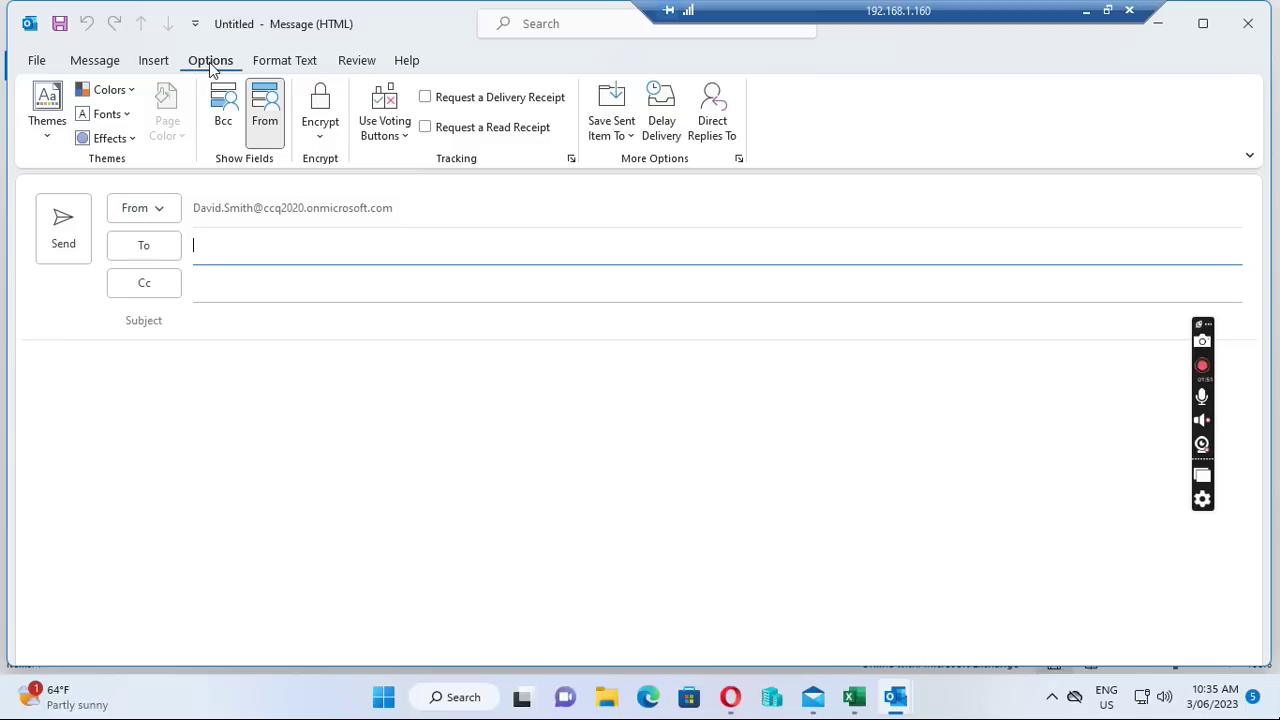
pyautogui.click(266, 122)
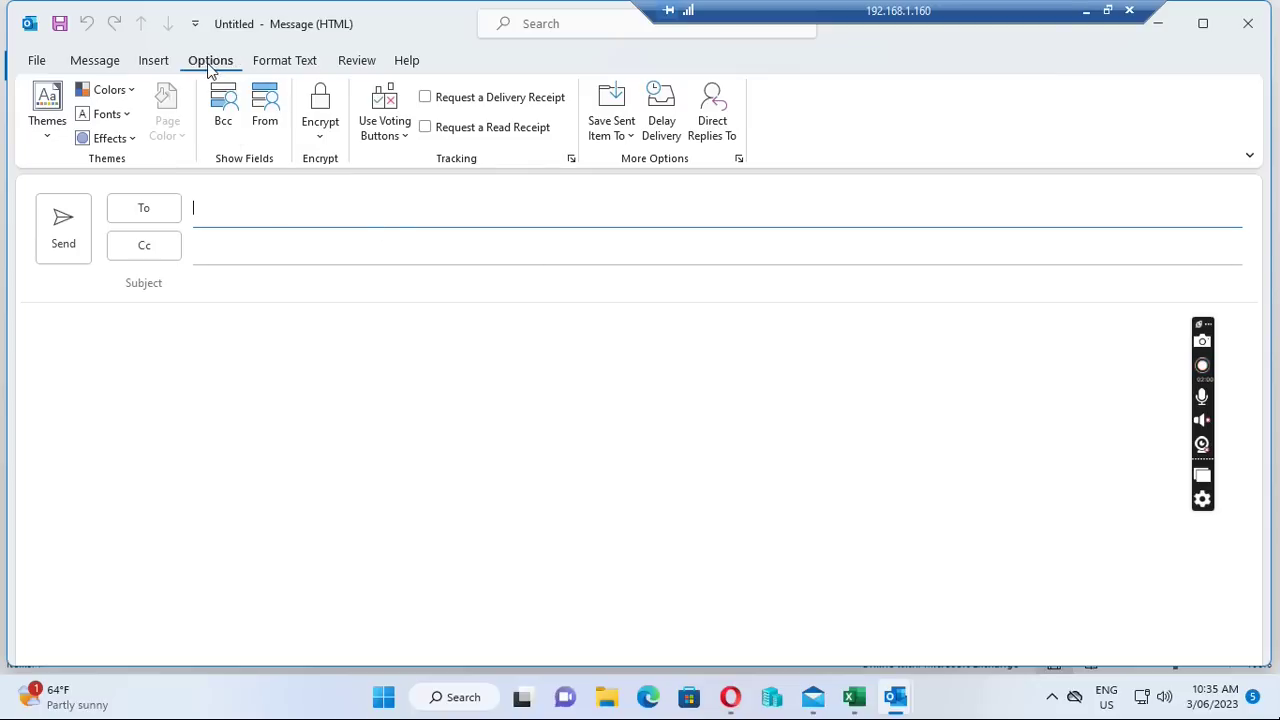
pyautogui.click(266, 104)
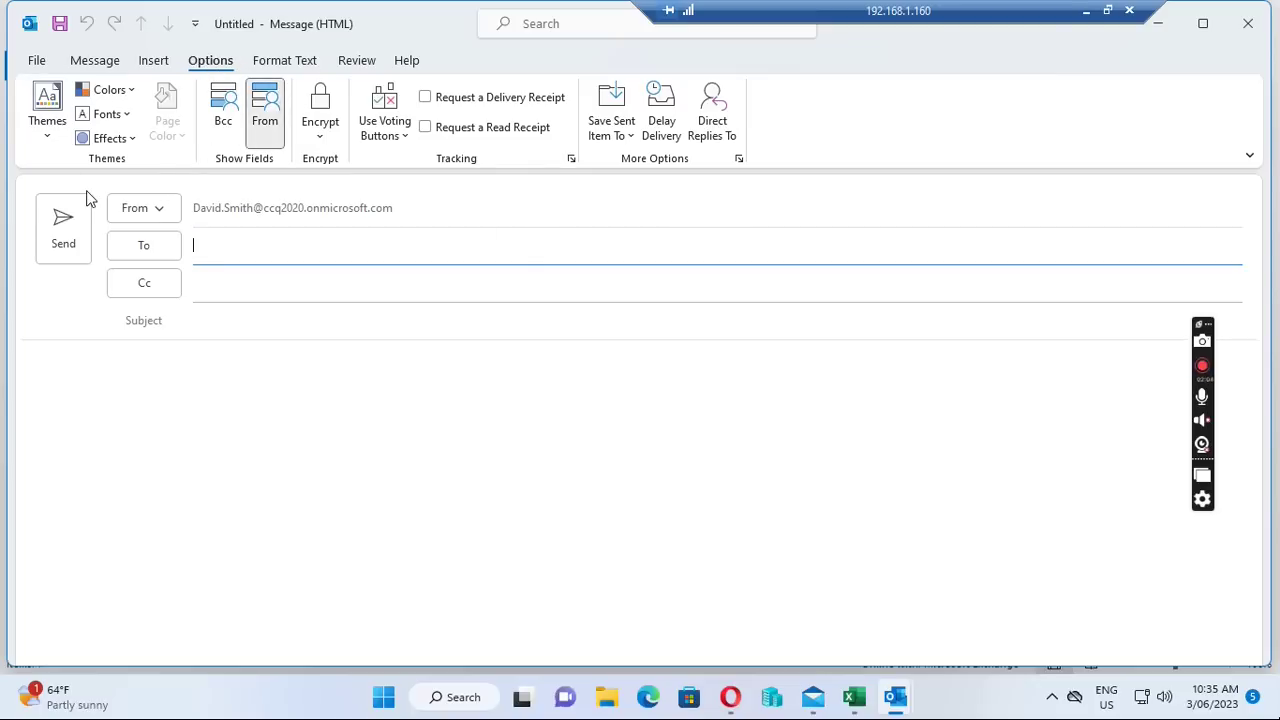
pyautogui.click(158, 209)
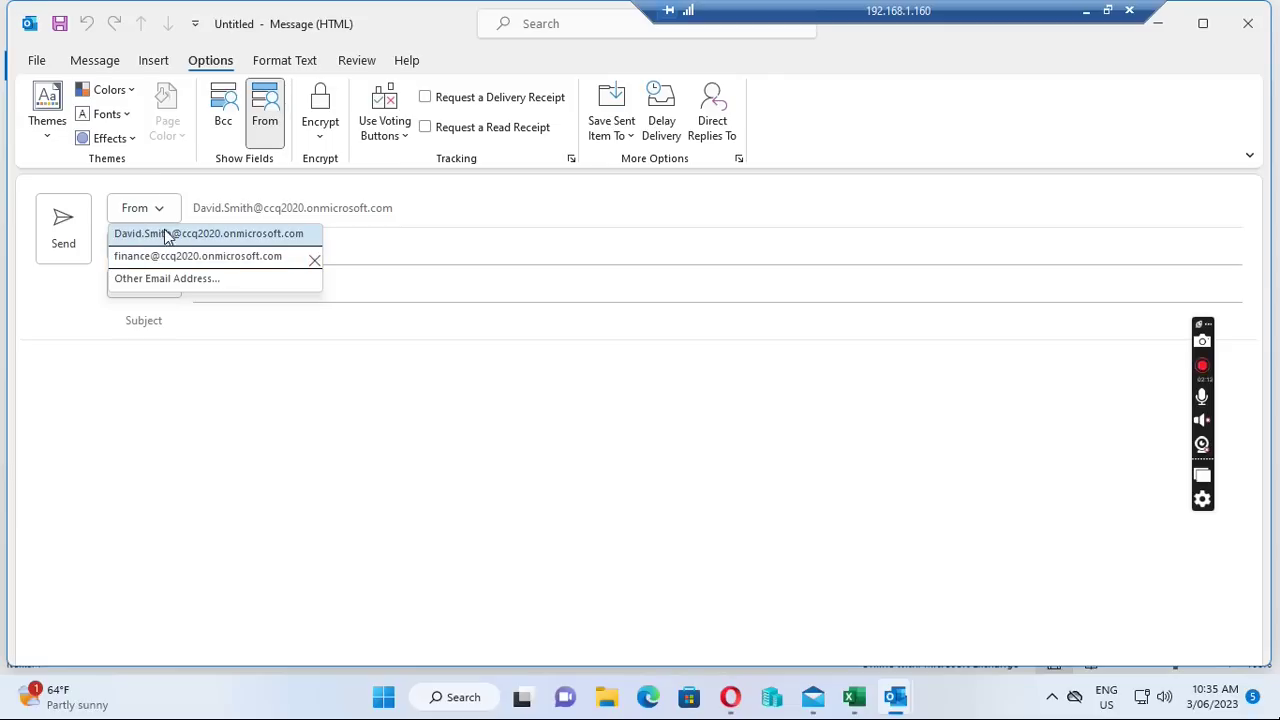
# Step: Set the message's From address to the Finance shared mailbox from the address list
pyautogui.click(172, 280)
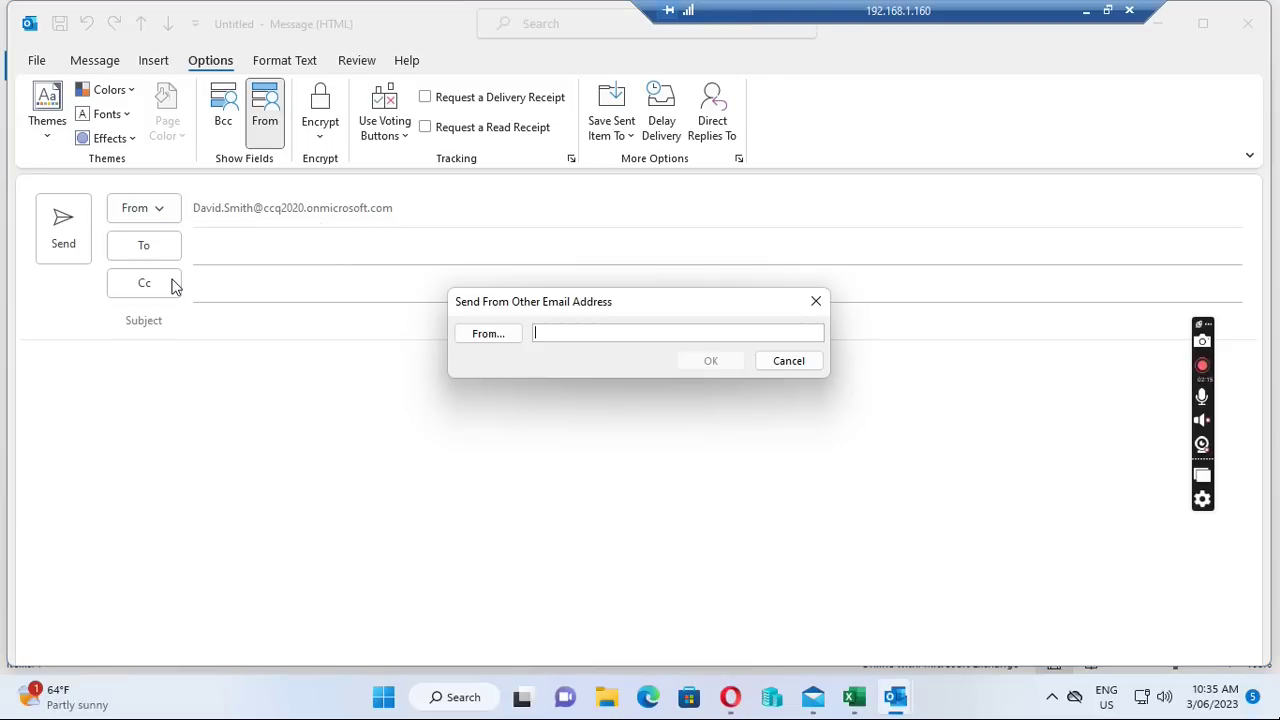
pyautogui.click(489, 334)
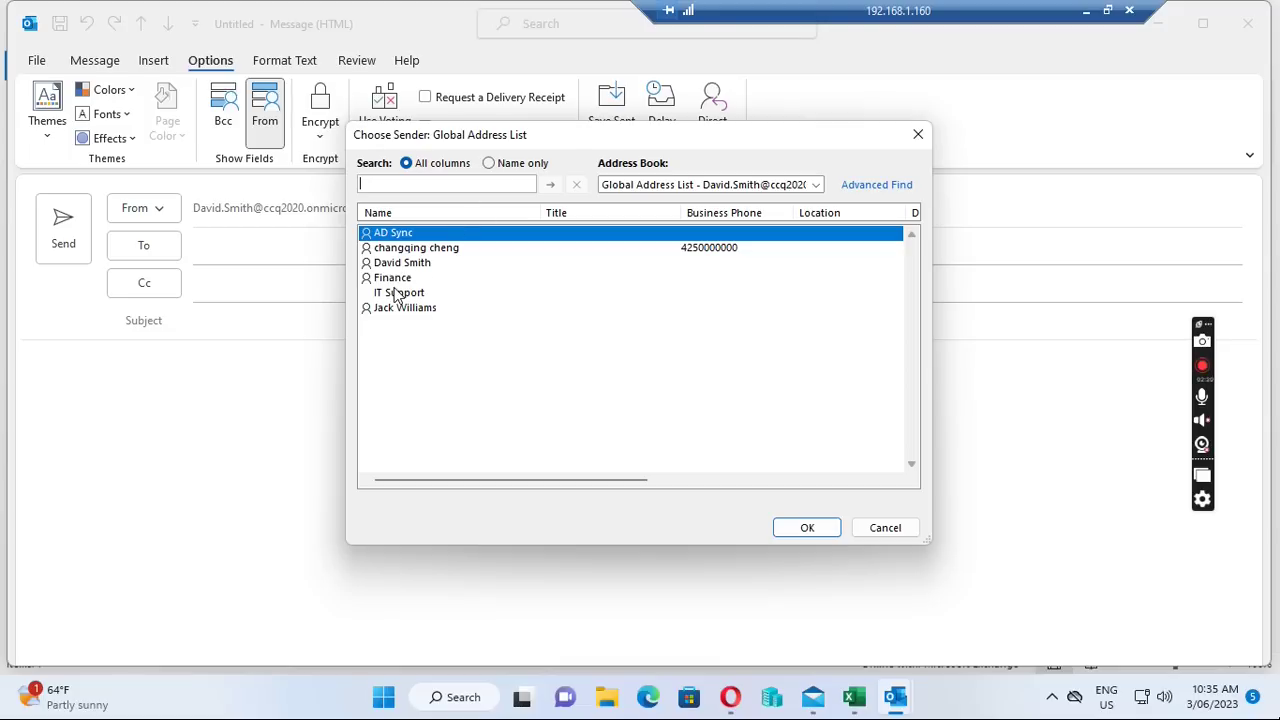
pyautogui.click(395, 280)
pyautogui.click(818, 533)
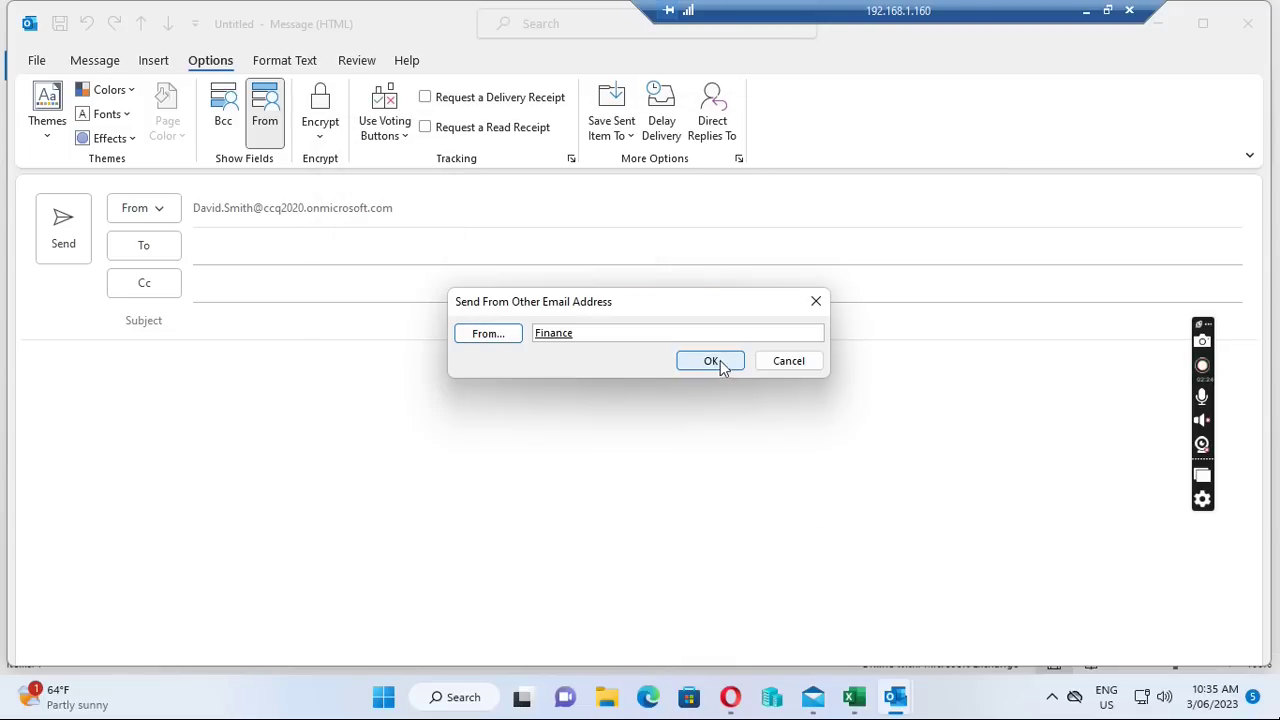
pyautogui.click(714, 361)
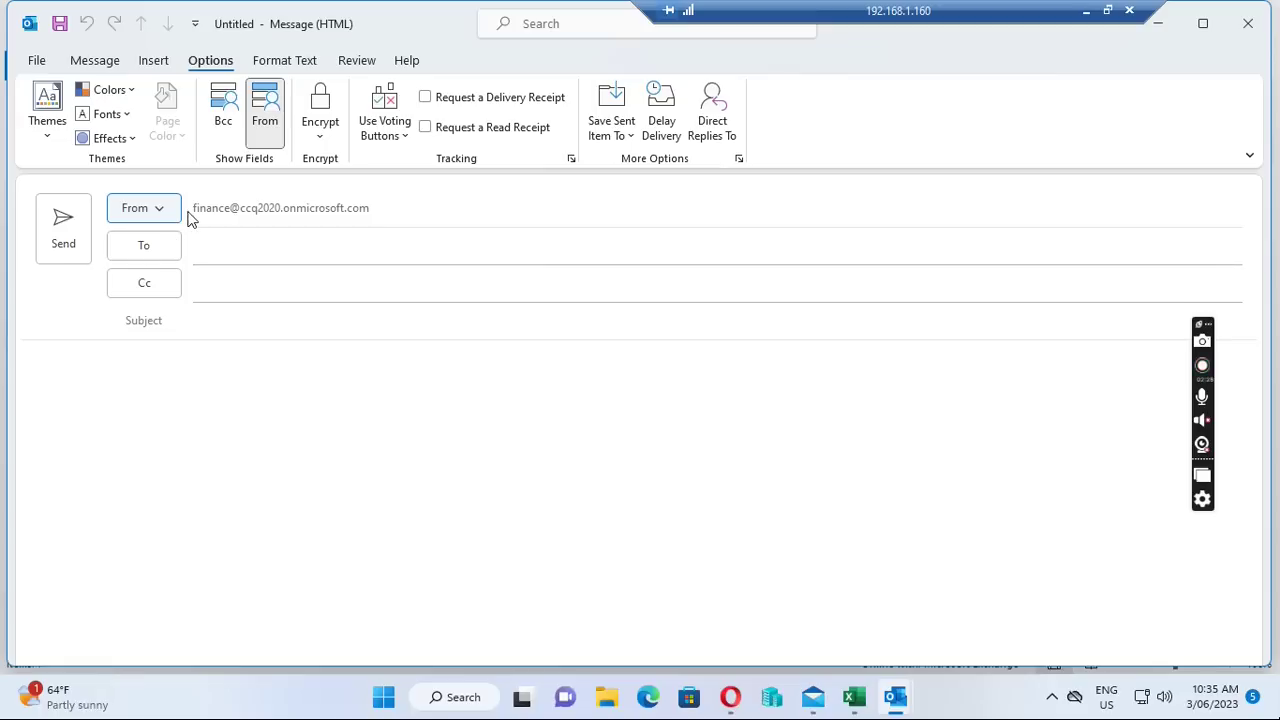
# Step: Address it to the member user with subject 'Test send item - 10:36 03/06/2023' and send
pyautogui.click(209, 250)
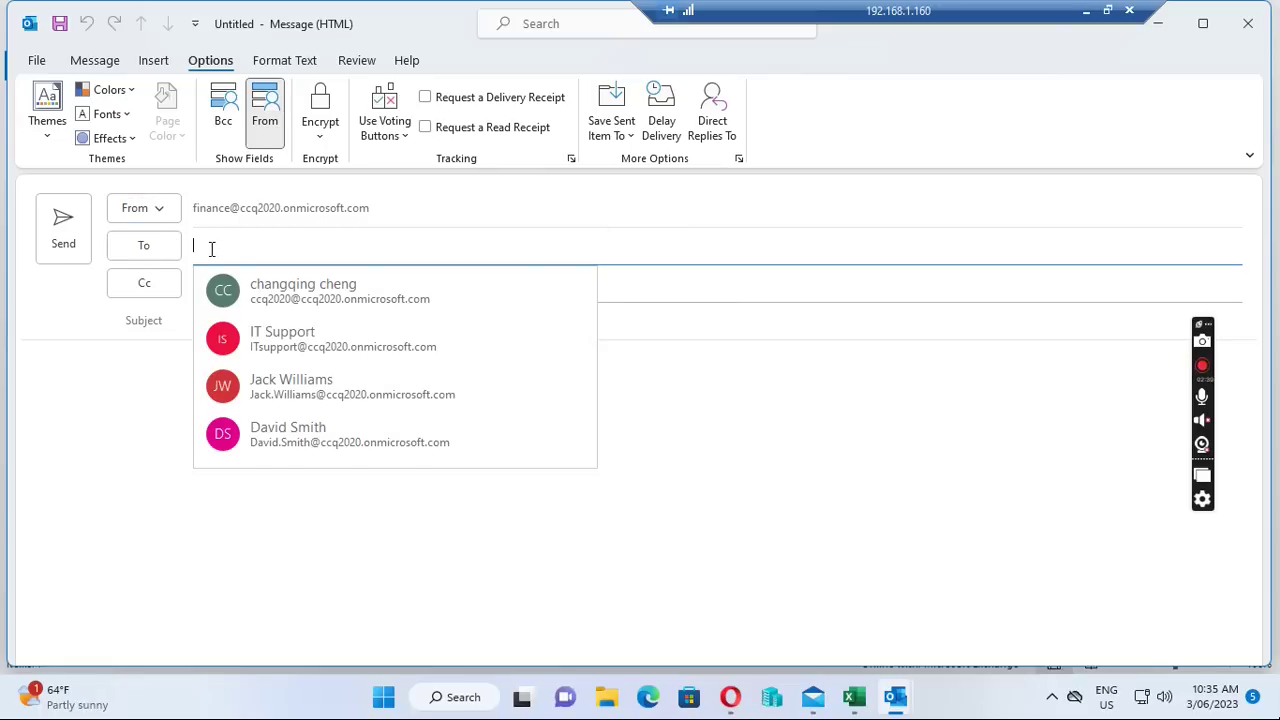
pyautogui.write('dav')
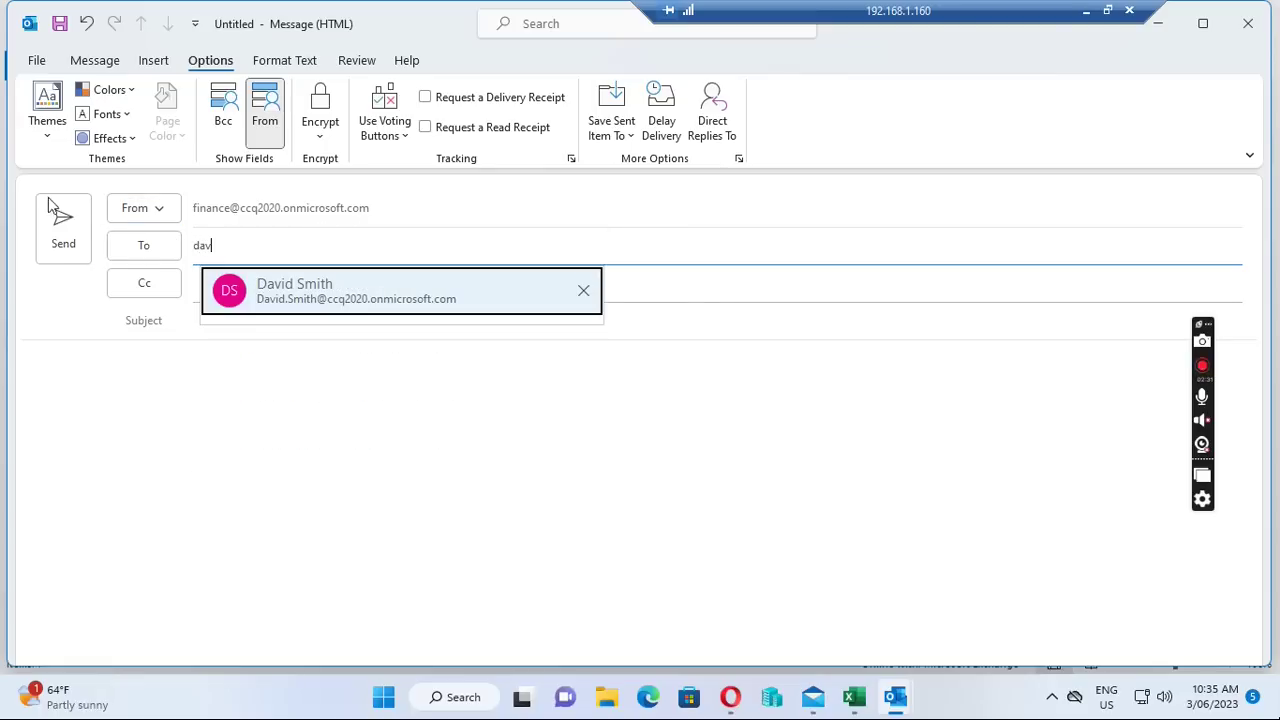
pyautogui.click(290, 290)
pyautogui.click(227, 322)
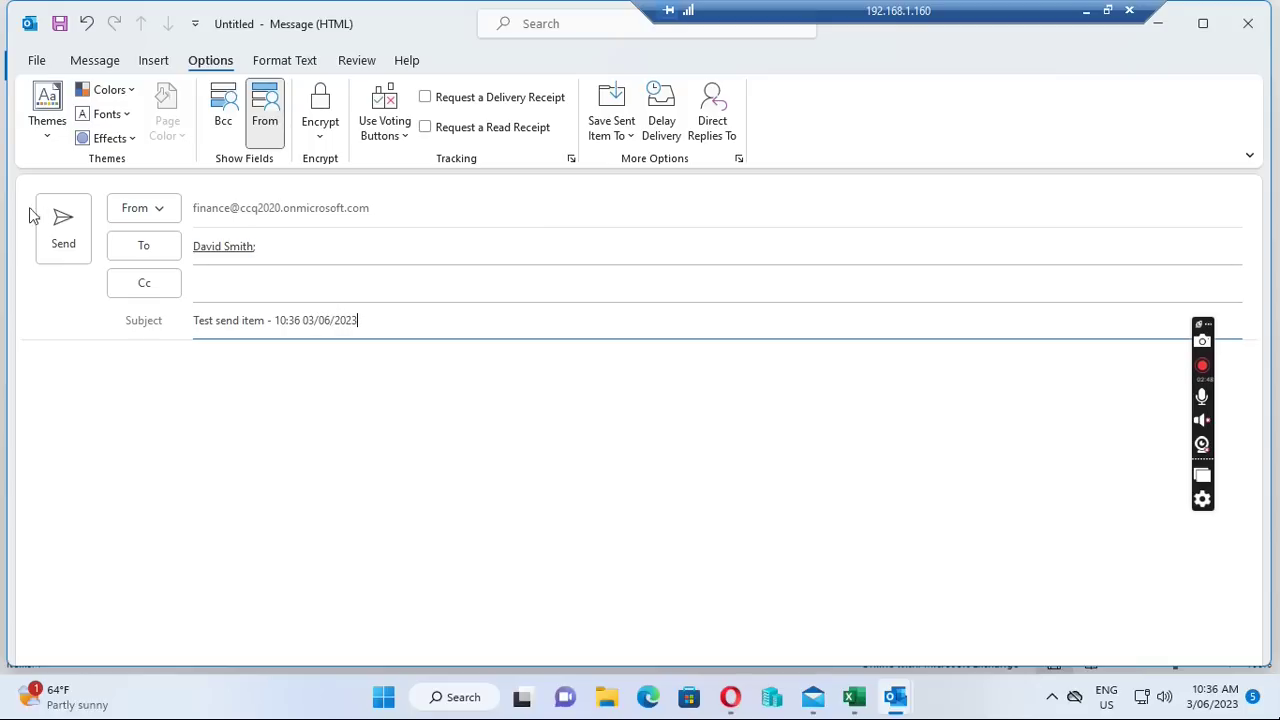
pyautogui.click(73, 222)
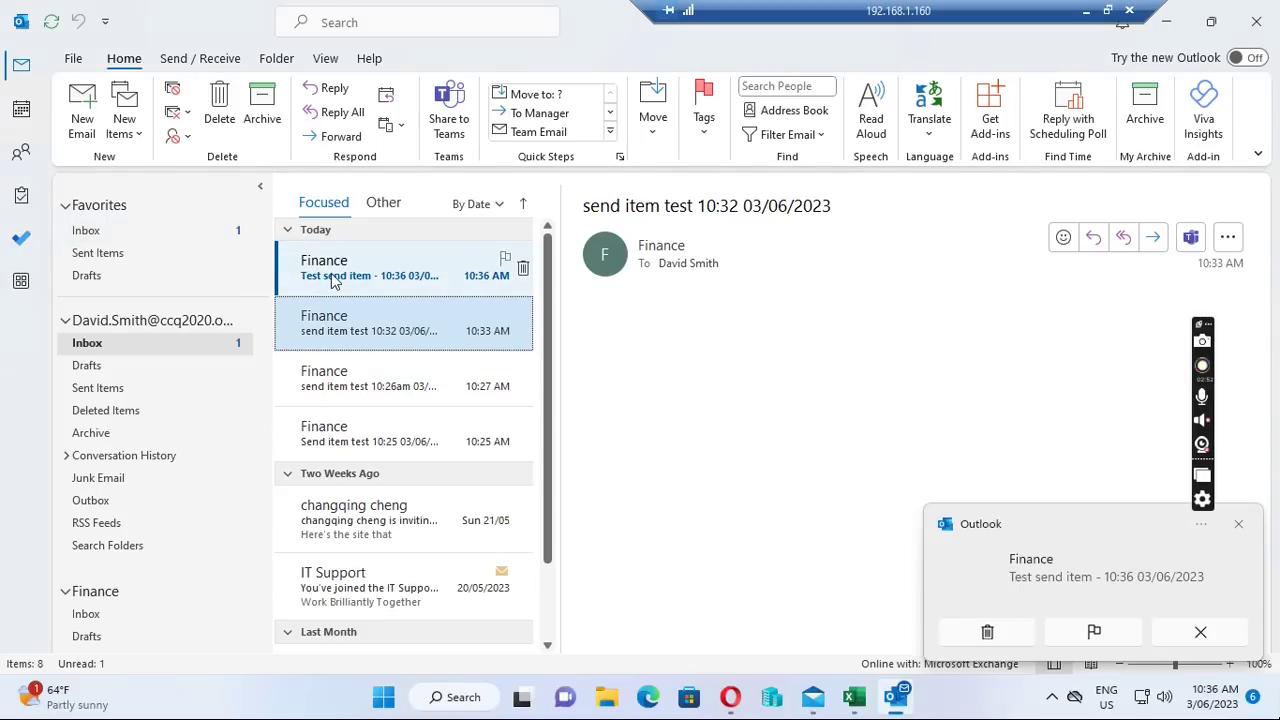
# Step: View the received test email and the copy in the user's own Sent Items
pyautogui.click(333, 279)
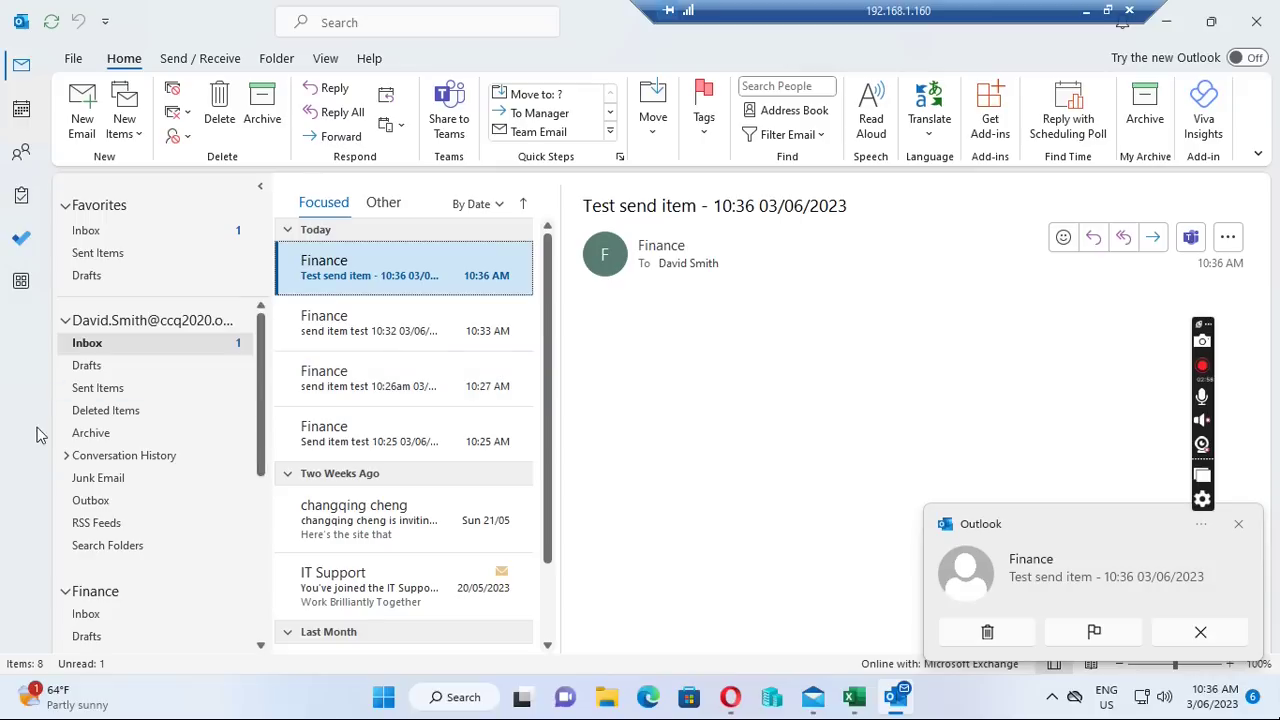
pyautogui.click(97, 389)
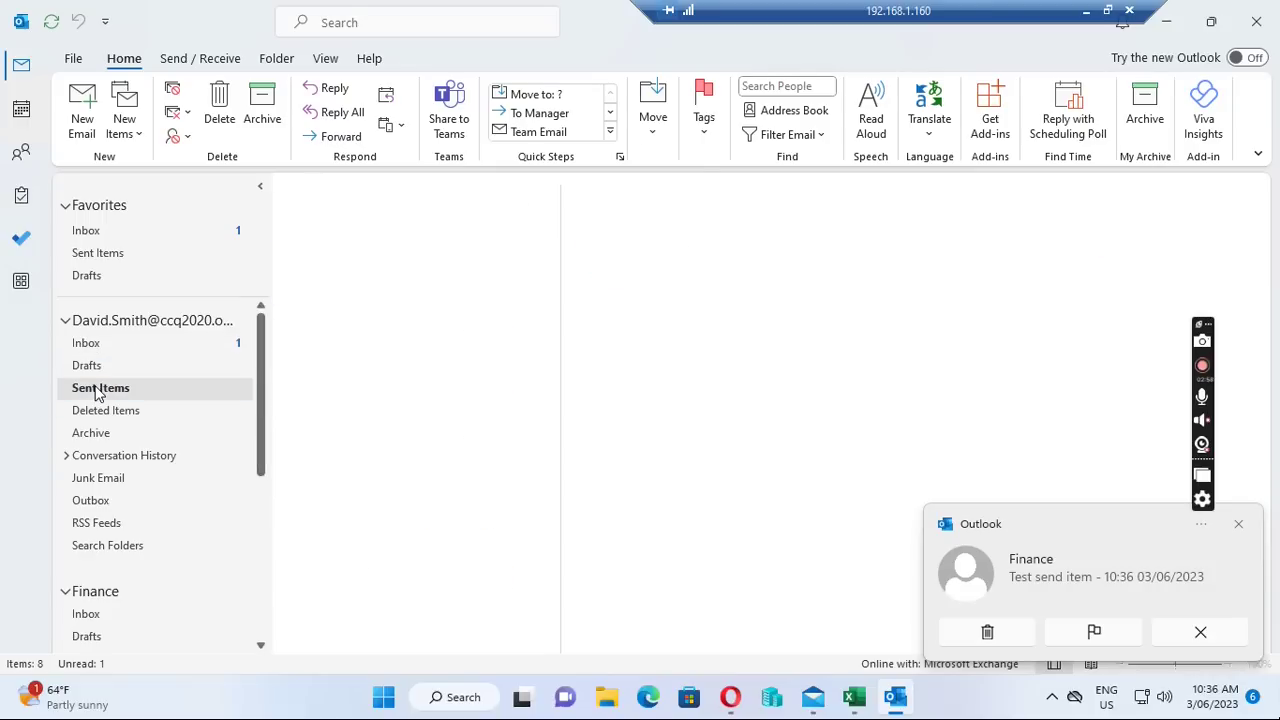
pyautogui.click(355, 268)
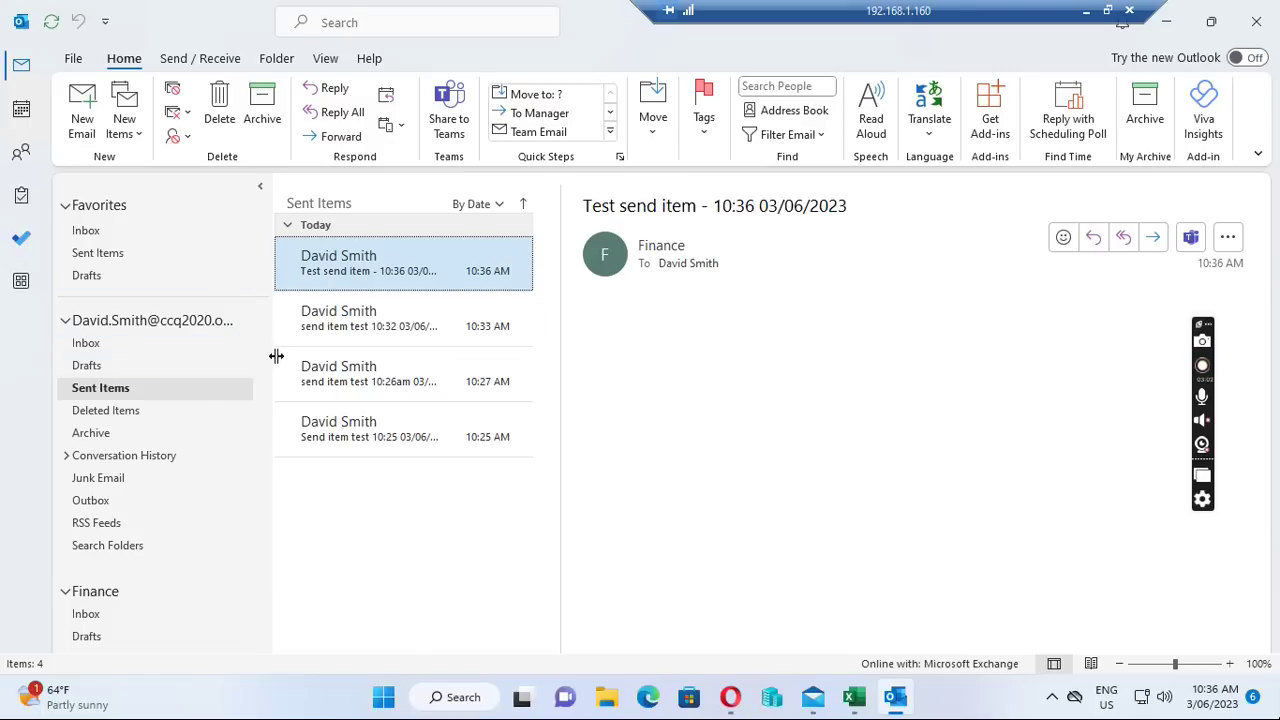
# Step: Confirm Finance's Sent Items folder is empty, then switch to the Shared mailboxes page
pyautogui.moveTo(262, 358); pyautogui.dragTo(258, 449)
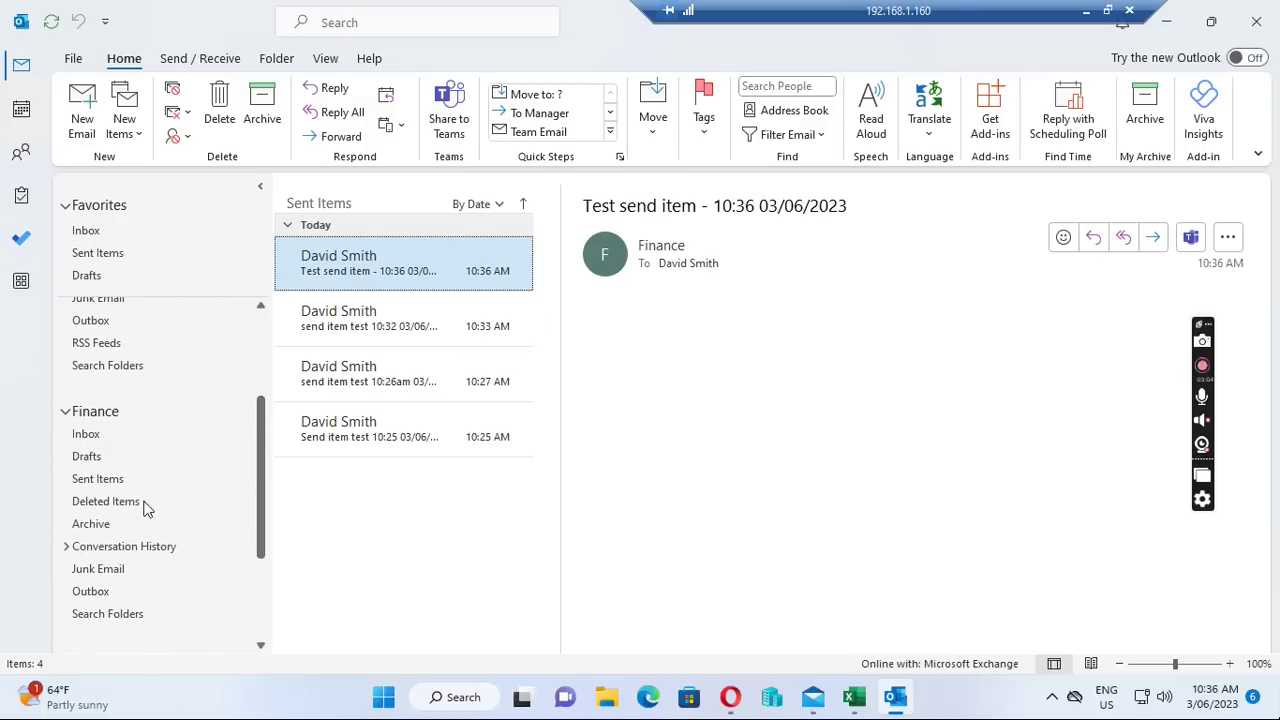
pyautogui.click(97, 483)
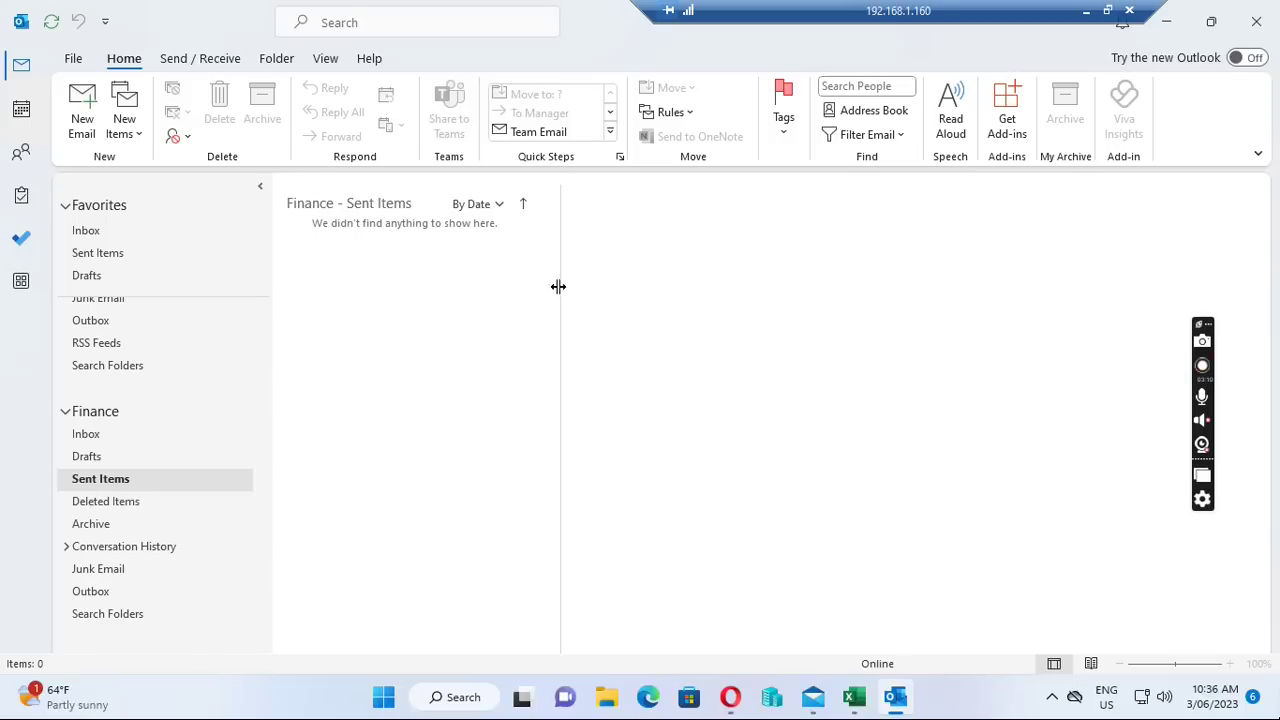
pyautogui.moveTo(728, 703)
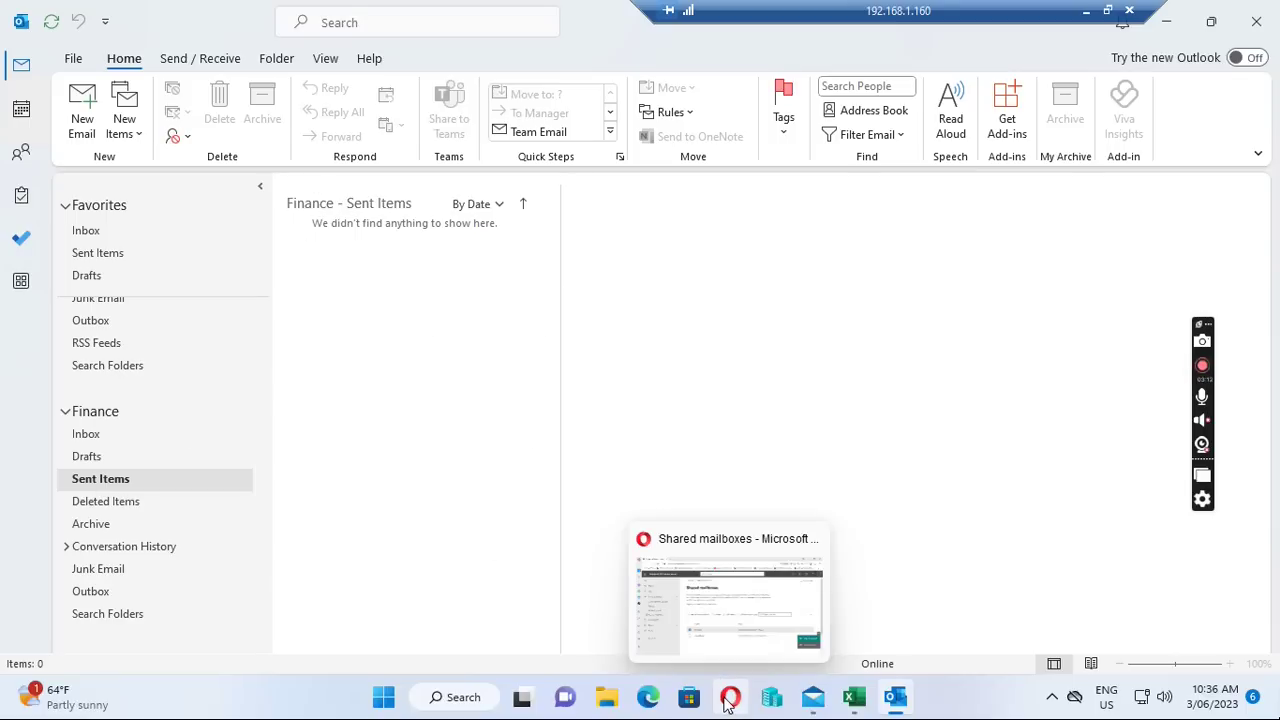
pyautogui.click(731, 550)
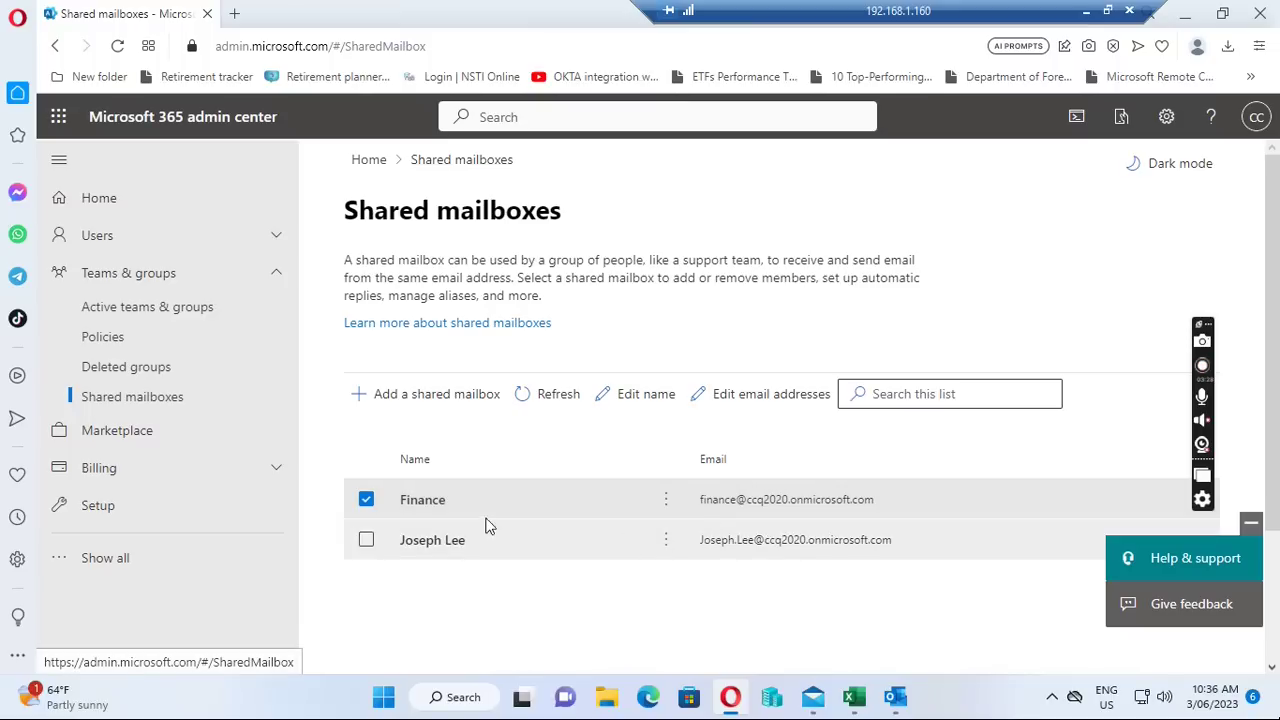
# Step: Open Finance's details and find Sent items set to 'Not copied to mailbox'
pyautogui.click(421, 508)
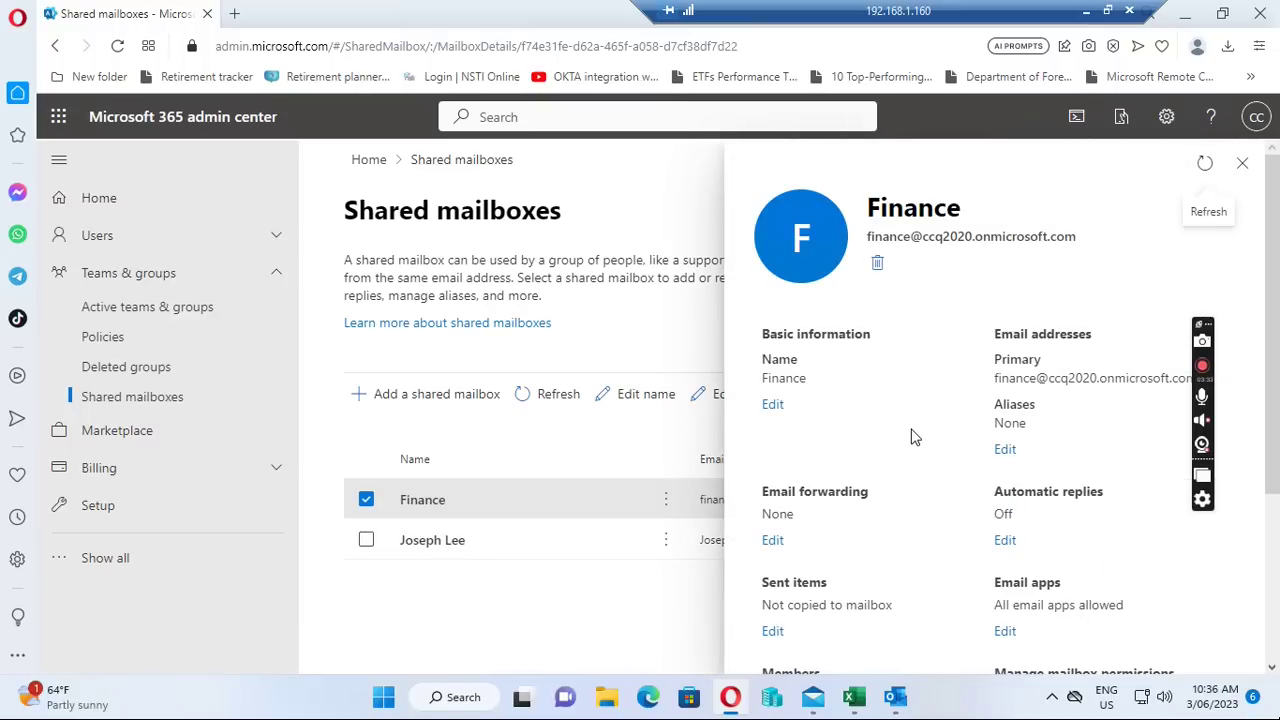
pyautogui.scroll(-3, 912, 437)
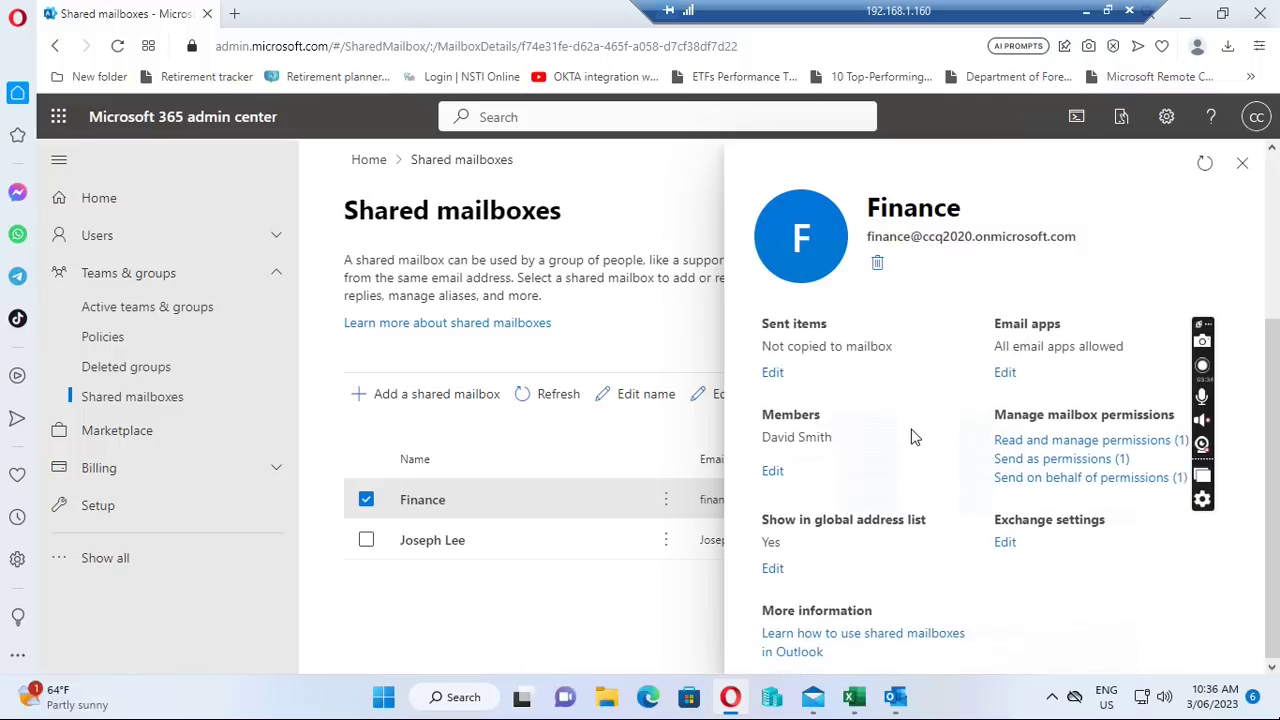
pyautogui.scroll(2, 914, 451)
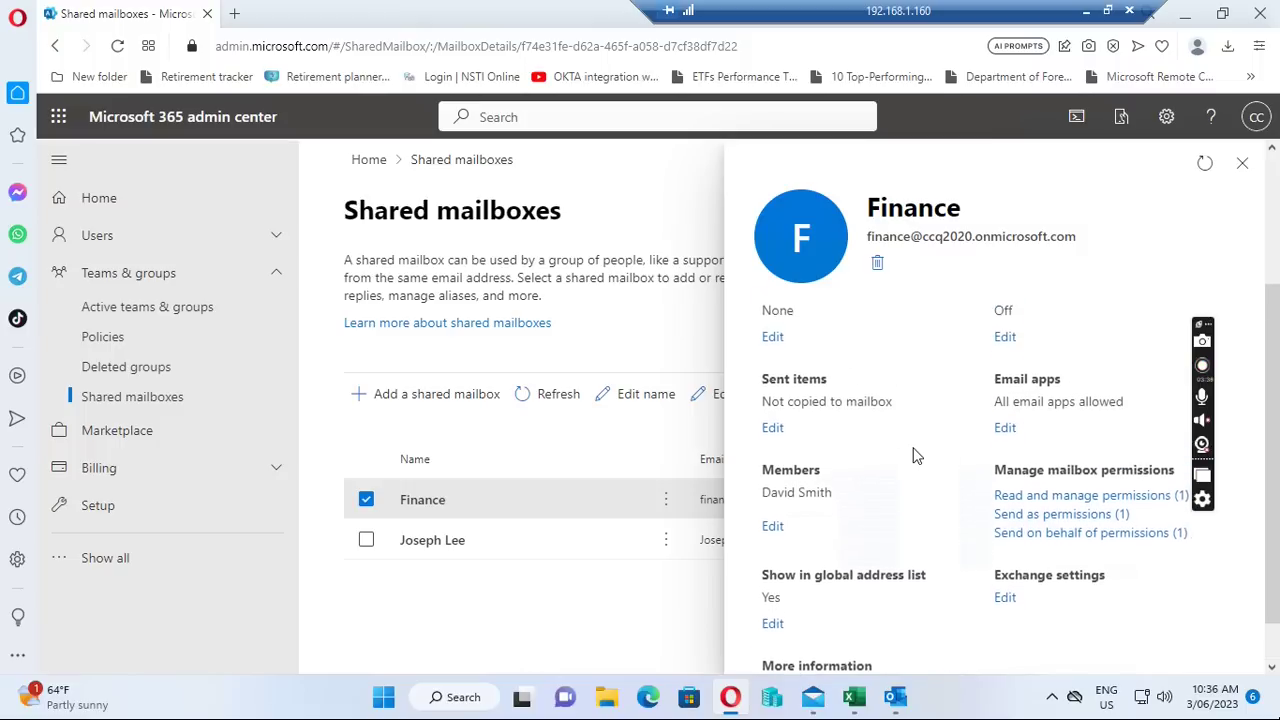
pyautogui.scroll(1, 895, 476)
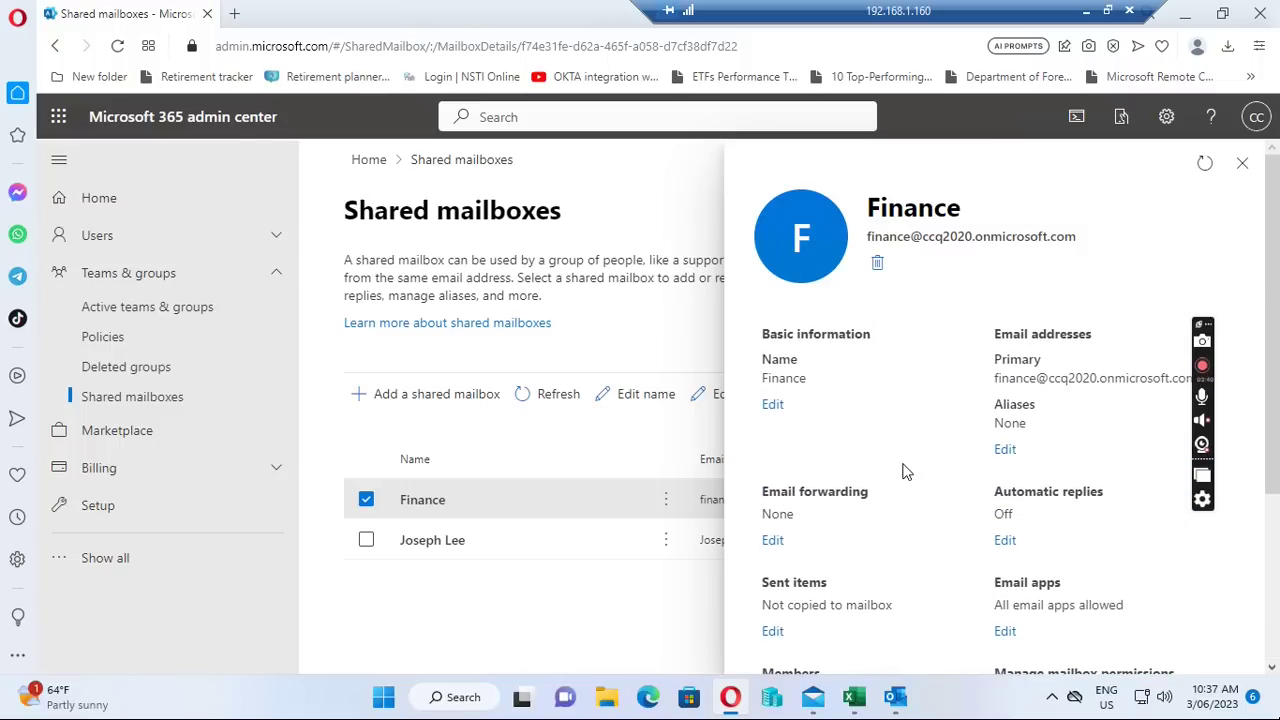
pyautogui.scroll(-2, 905, 471)
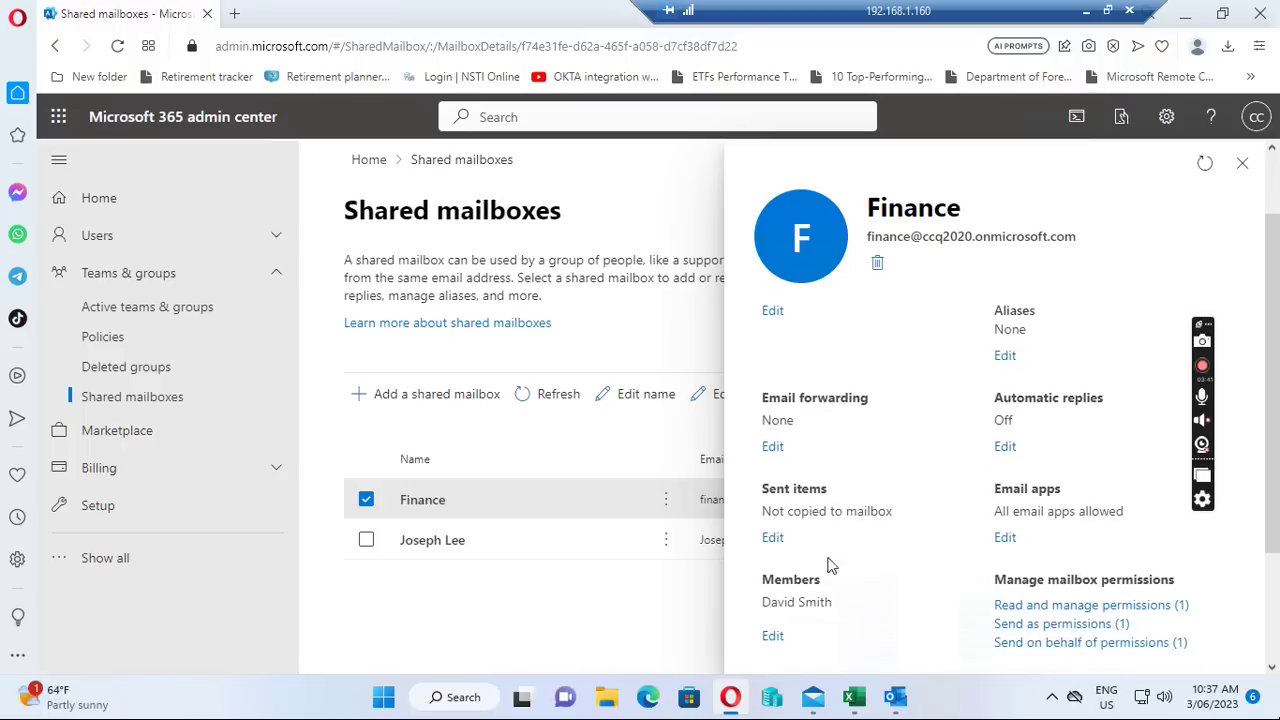
# Step: Enable copying items sent as and on behalf of Finance, save, and close the panel
pyautogui.click(773, 540)
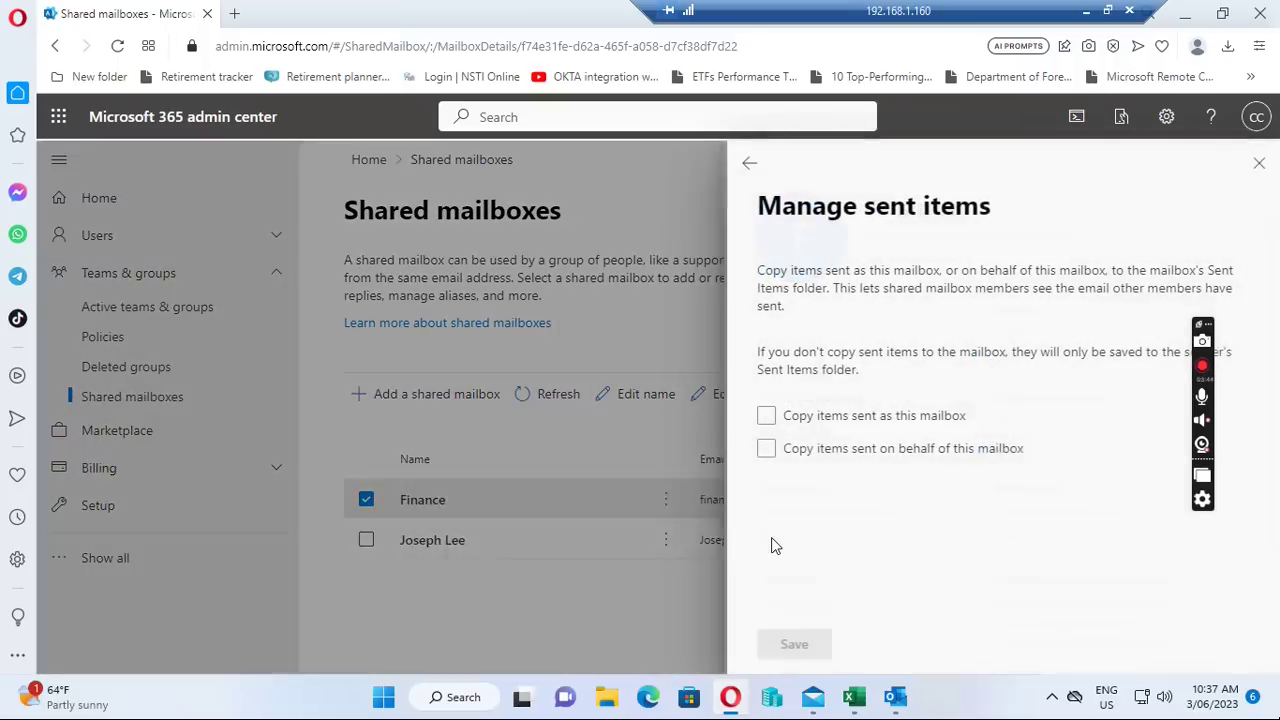
pyautogui.click(764, 417)
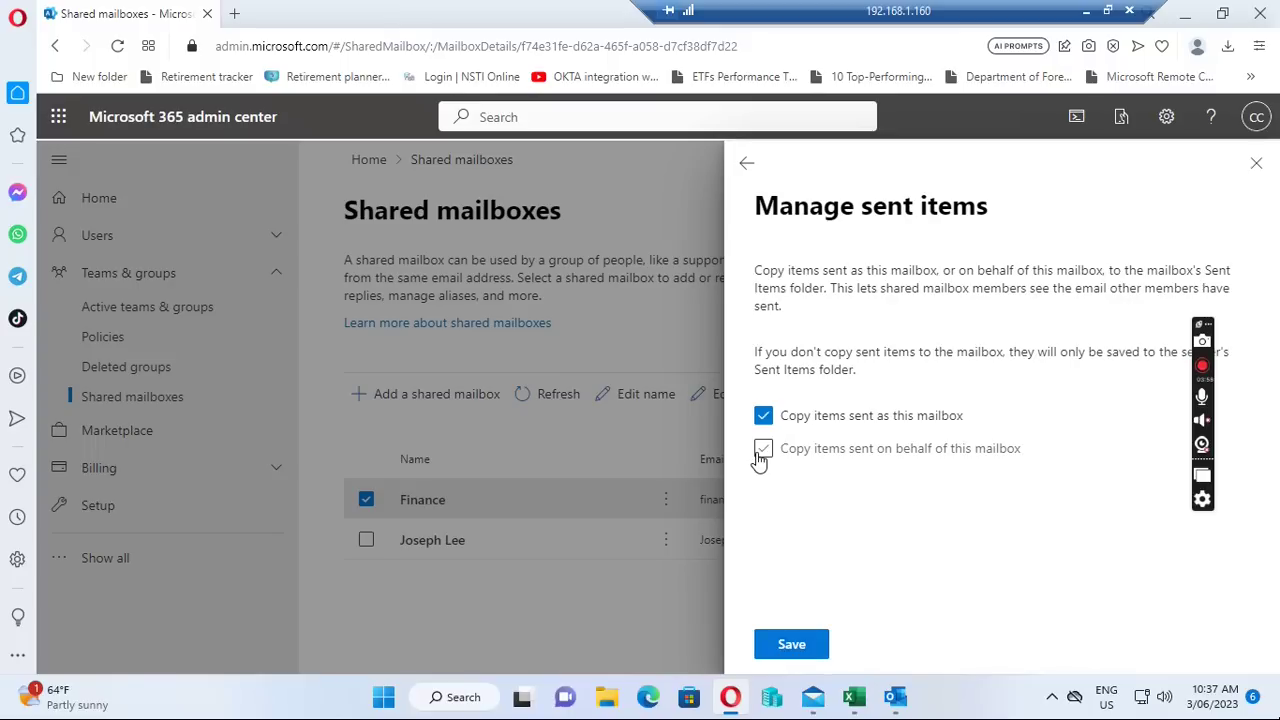
pyautogui.click(762, 452)
pyautogui.click(791, 645)
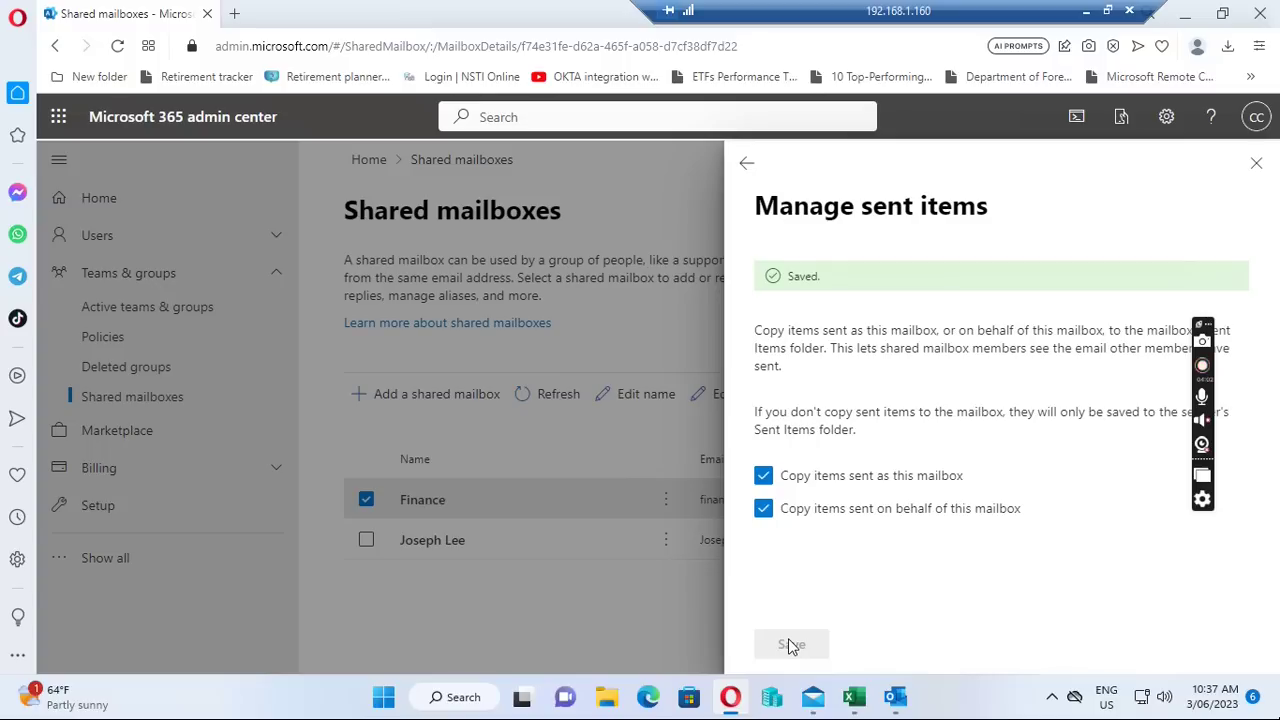
pyautogui.click(748, 166)
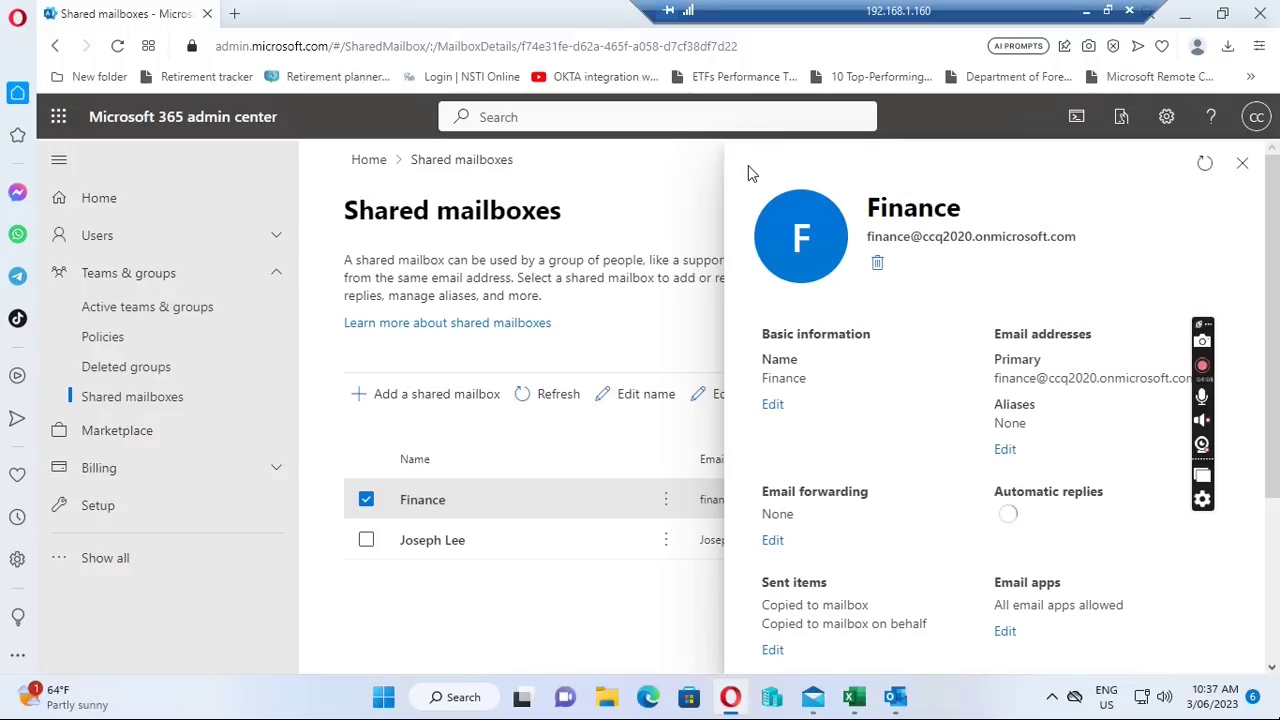
pyautogui.click(1242, 164)
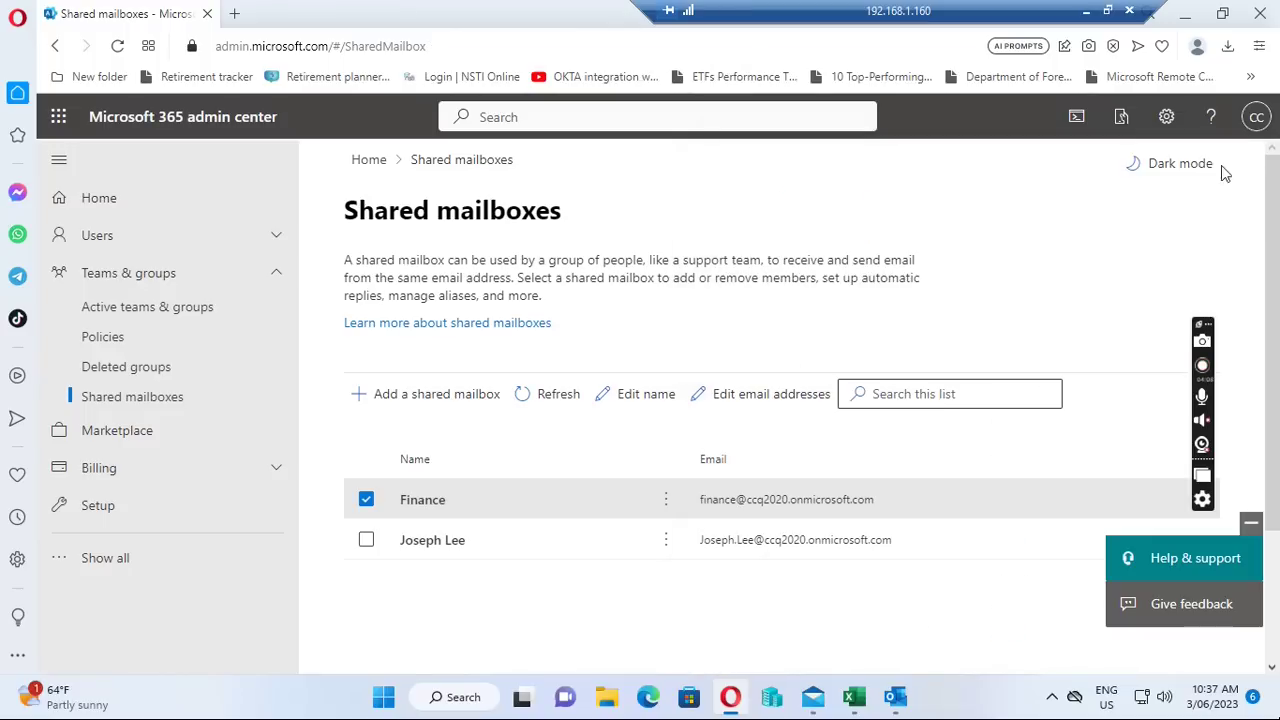
# Step: Back in Outlook's Inbox, compose a new email sent from the Finance shared address
pyautogui.click(895, 697)
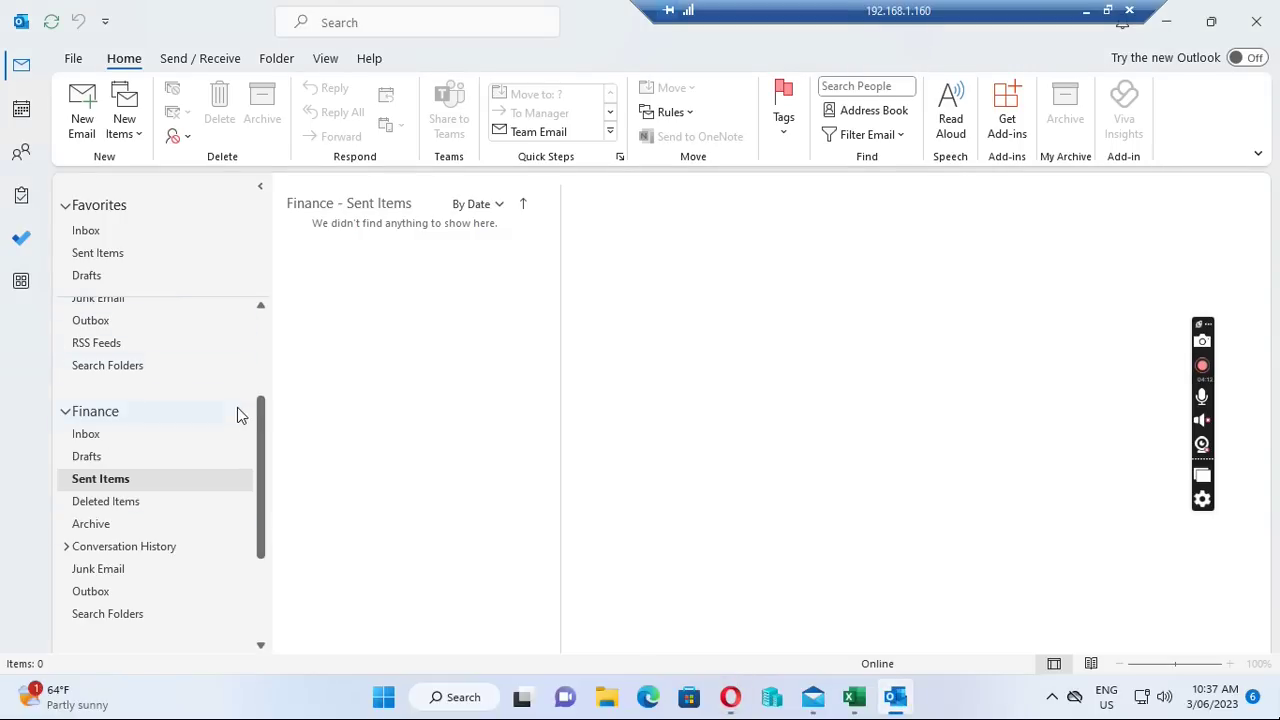
pyautogui.moveTo(257, 410); pyautogui.dragTo(257, 305)
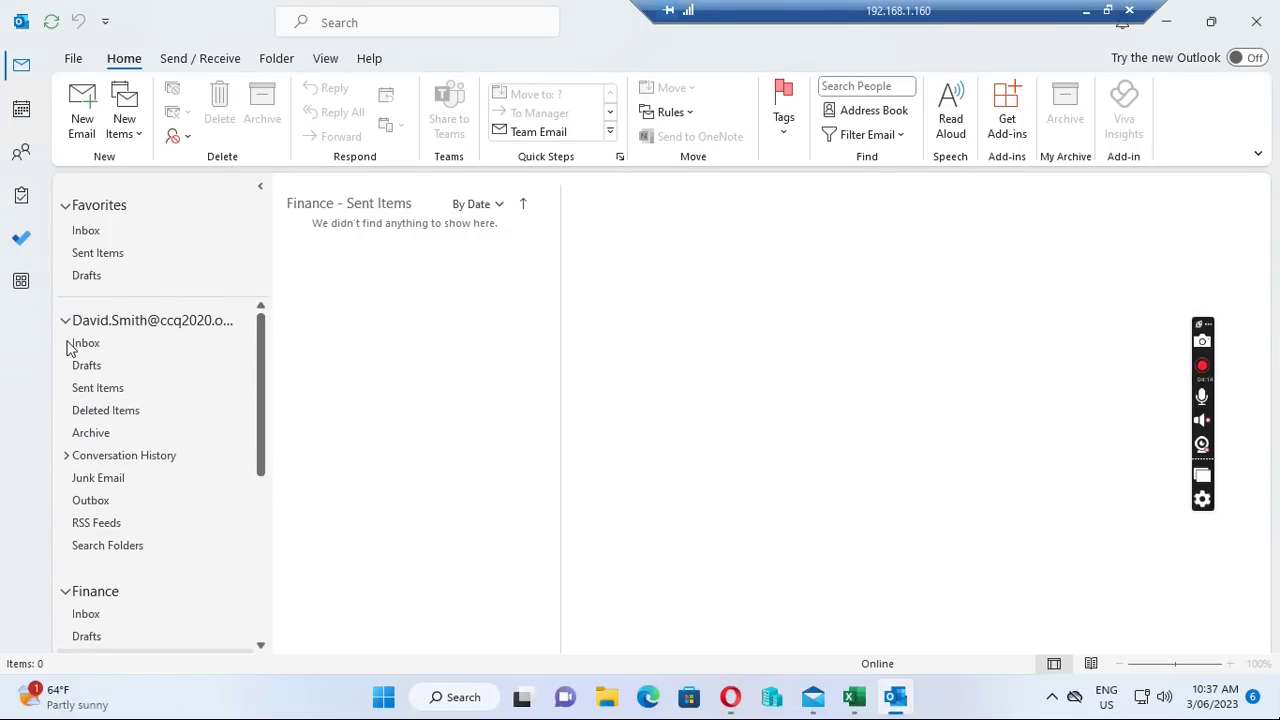
pyautogui.click(94, 347)
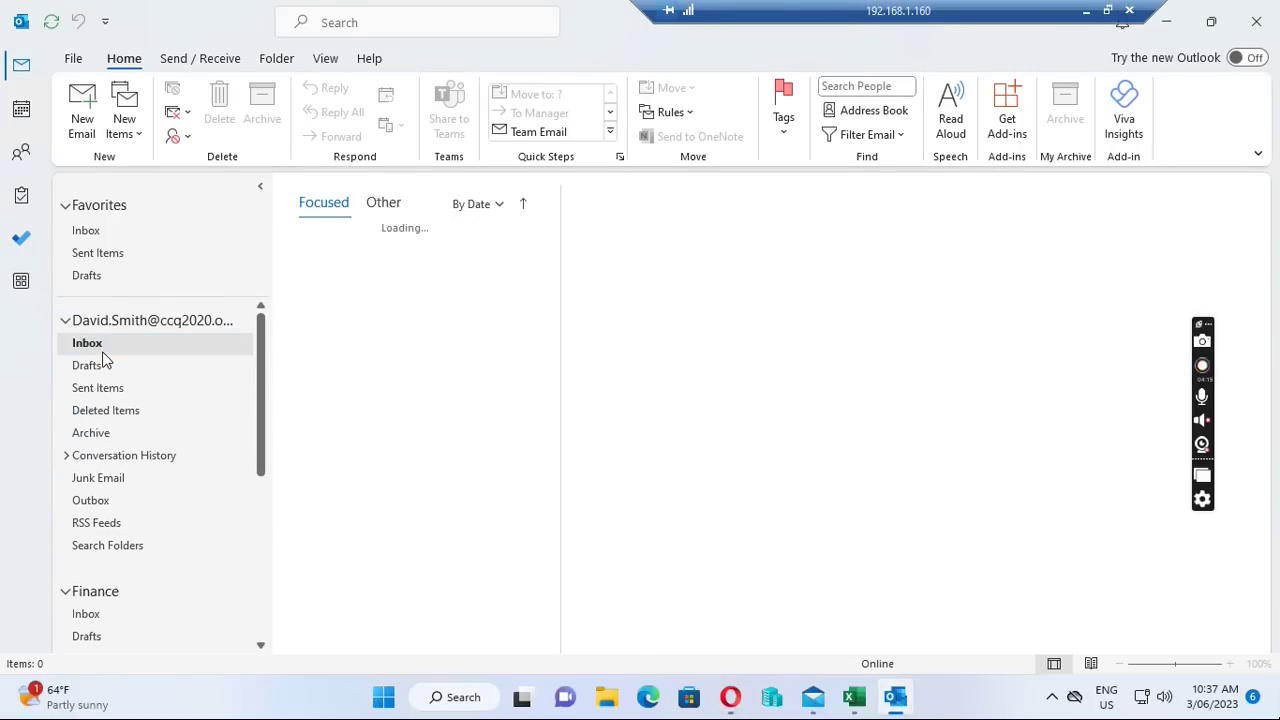
pyautogui.click(92, 126)
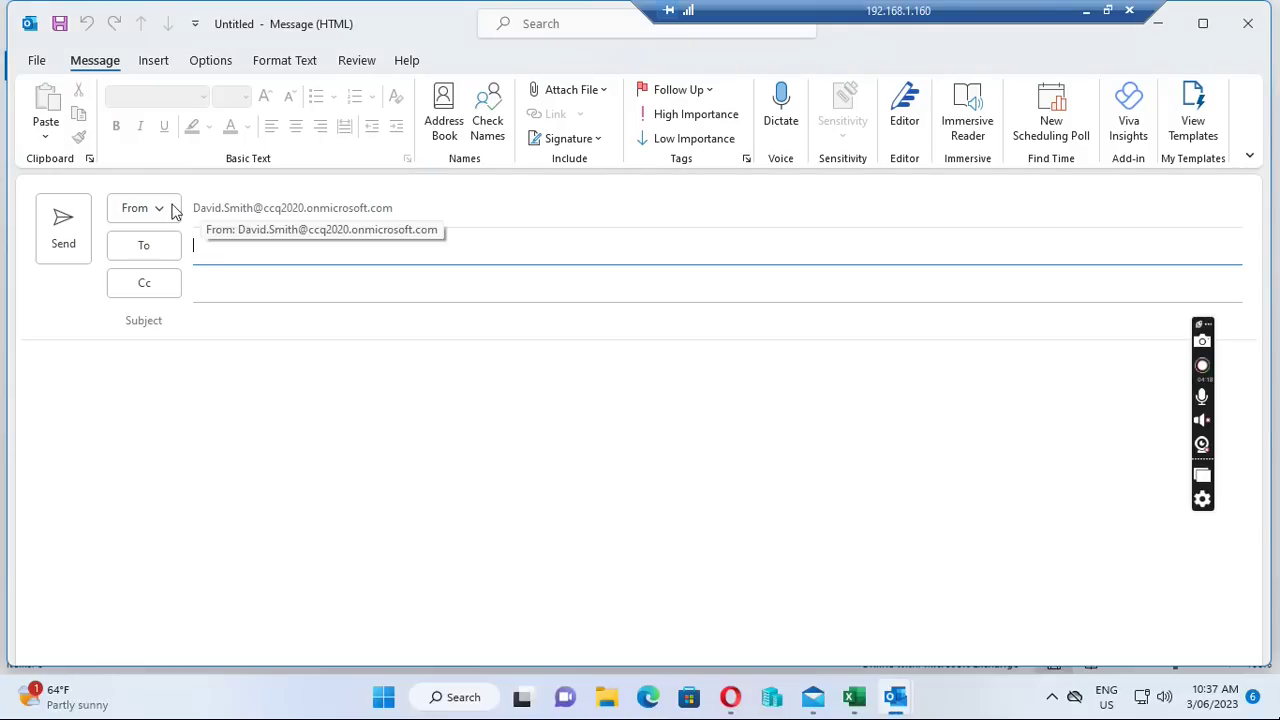
pyautogui.click(152, 210)
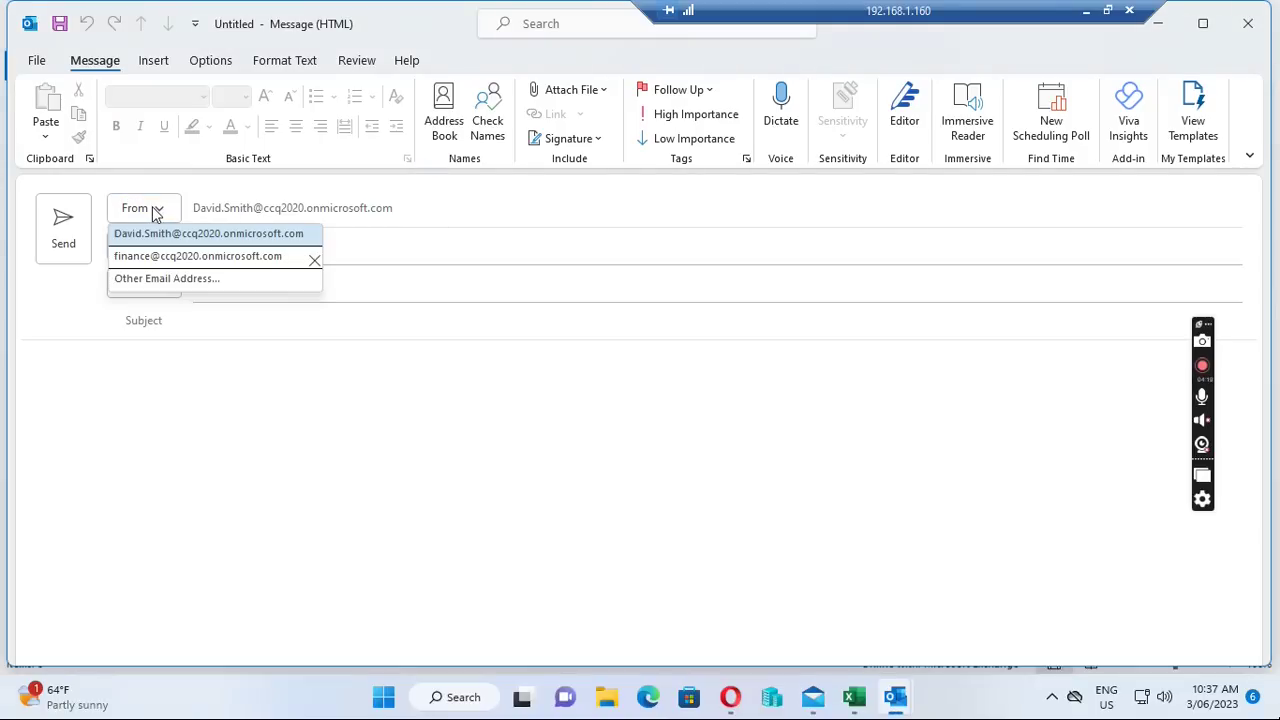
pyautogui.click(180, 258)
# Step: Enter the subject 'New send item test - 10:37 03/06/2023'
pyautogui.click(217, 317)
pyautogui.write('New')
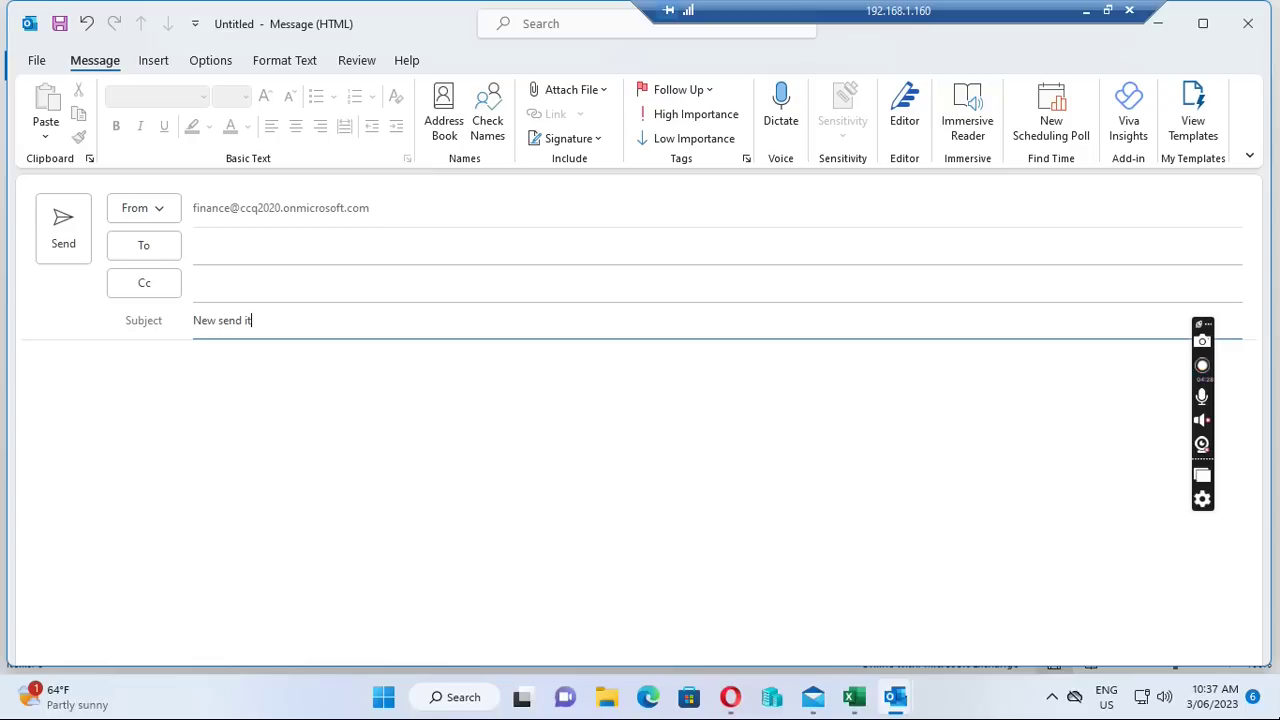
pyautogui.write('send item test - 10:37 03/06/2023')
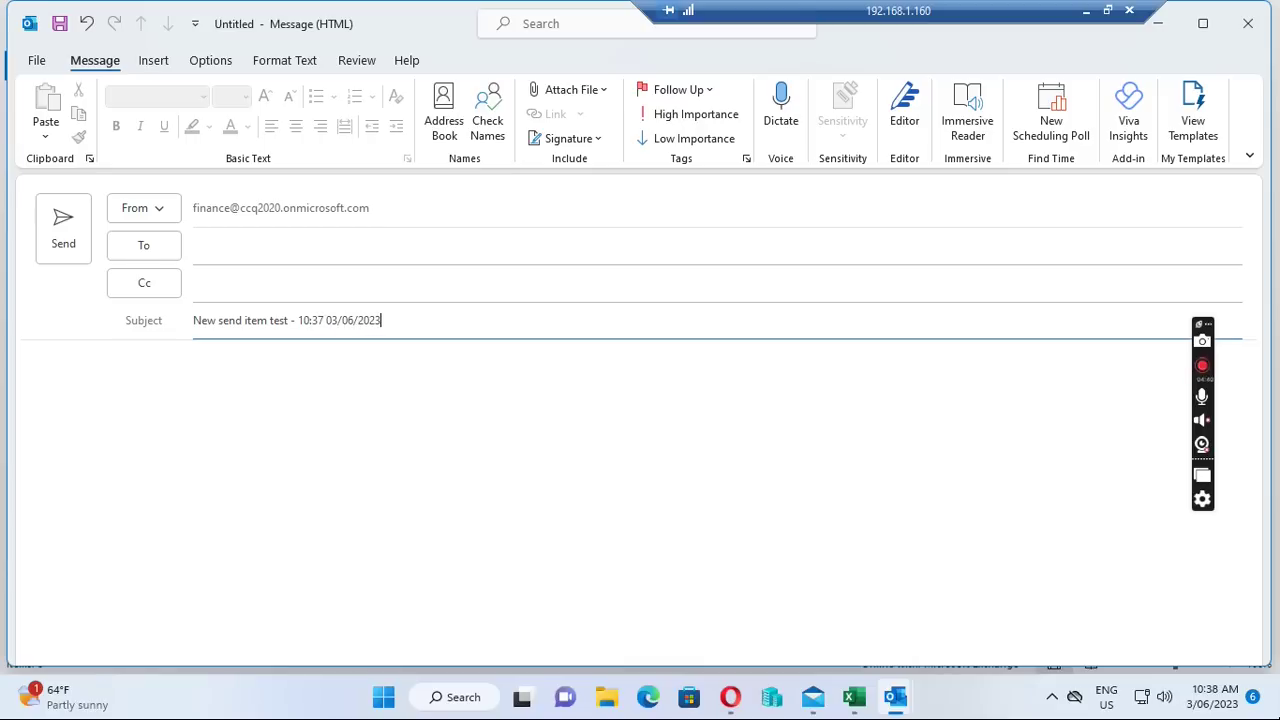
# Step: Dismiss the missing-recipient warning, add the member user as recipient, and send the email
pyautogui.click(62, 240)
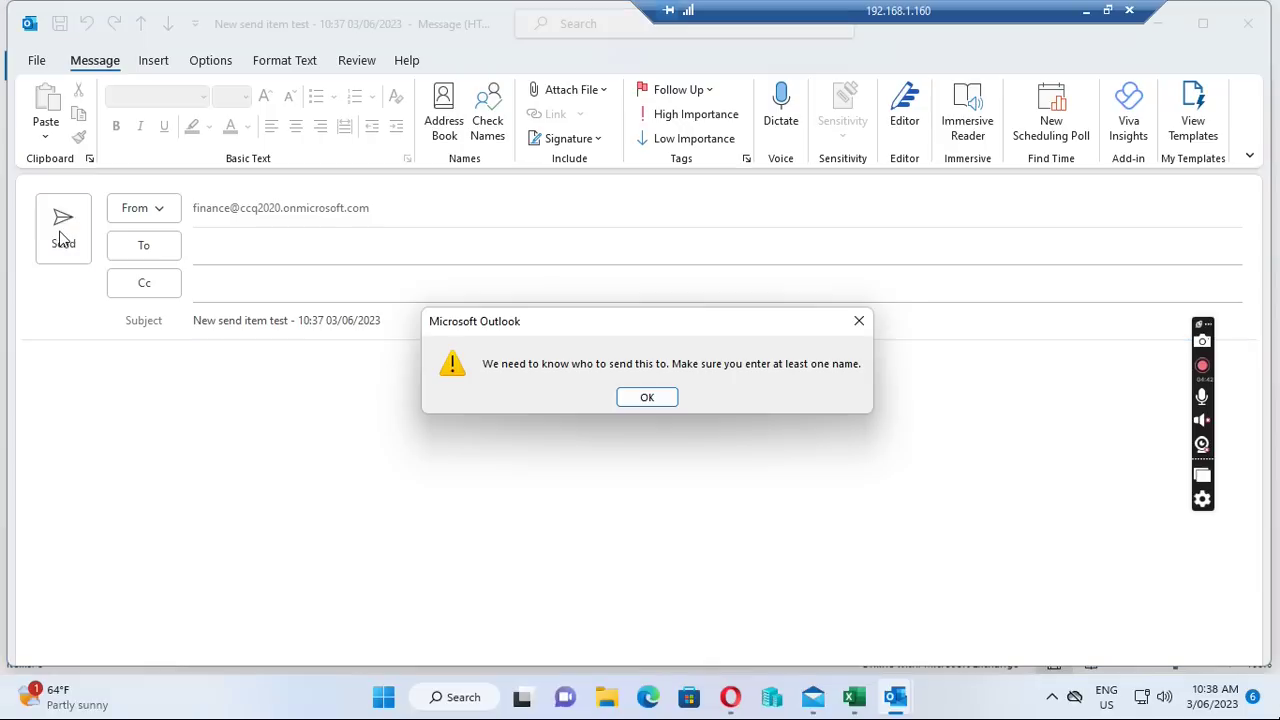
pyautogui.click(647, 398)
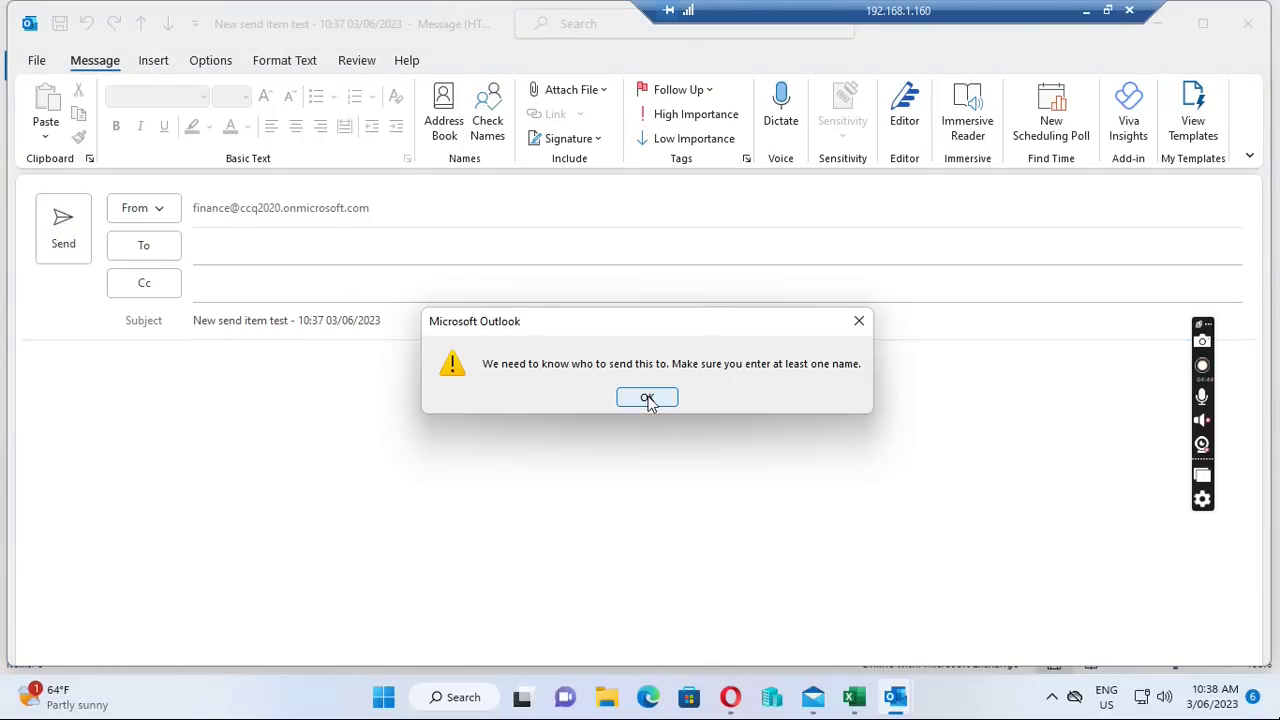
pyautogui.click(323, 244)
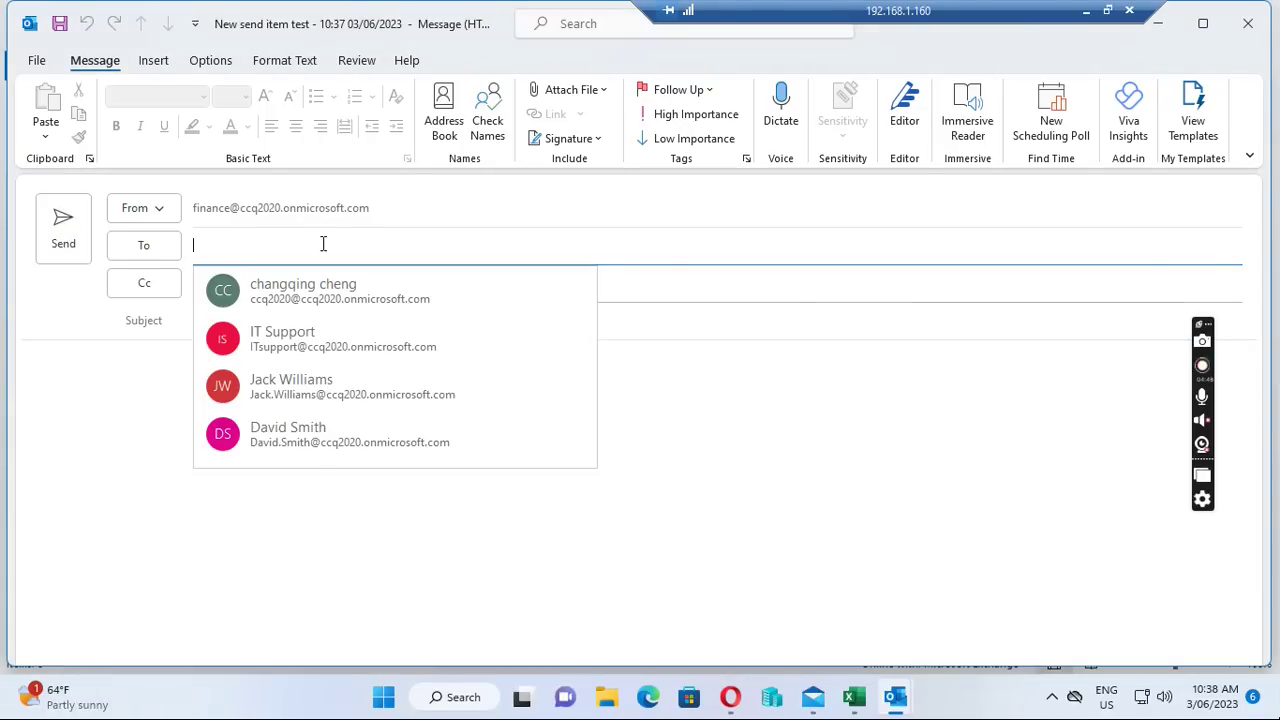
pyautogui.write('da')
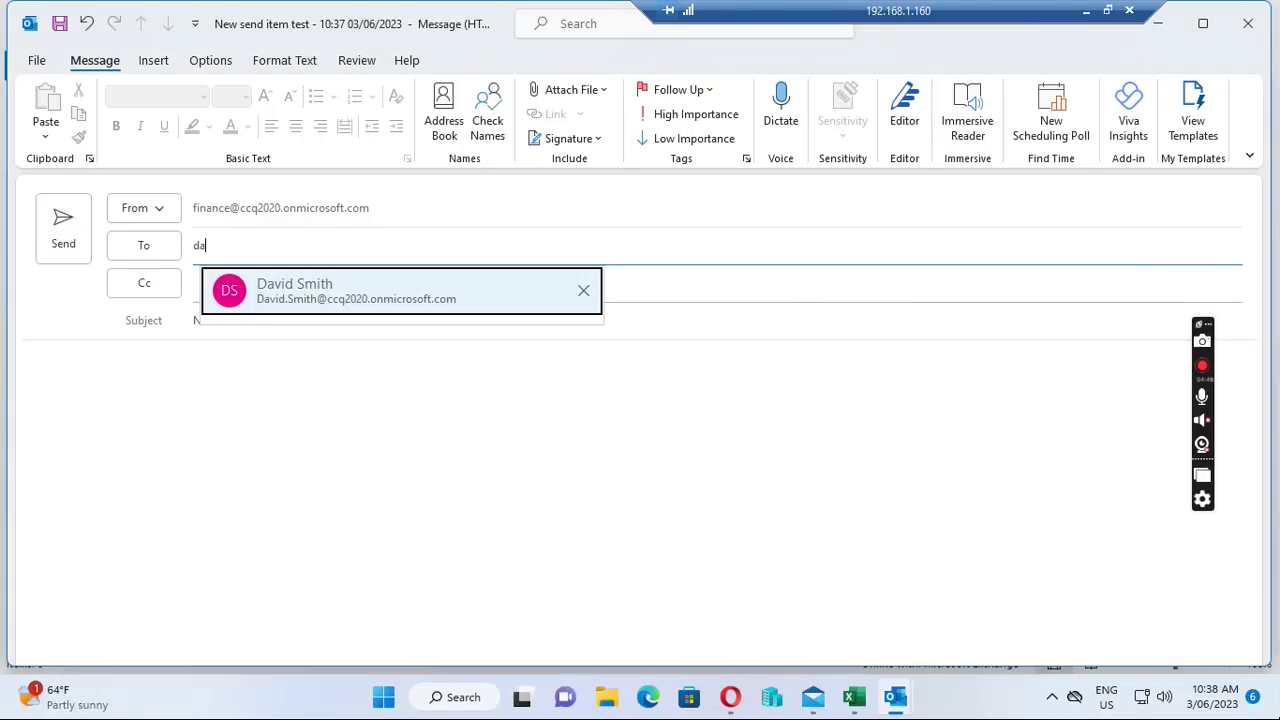
pyautogui.click(299, 290)
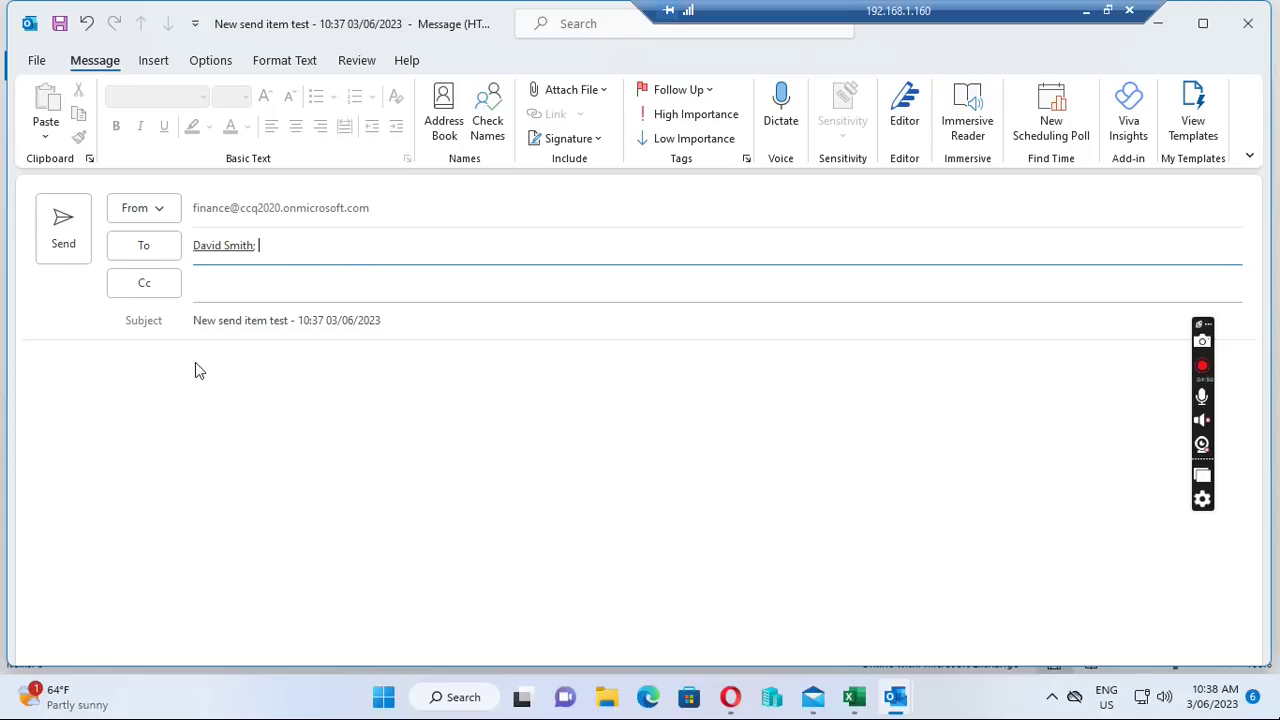
pyautogui.click(60, 222)
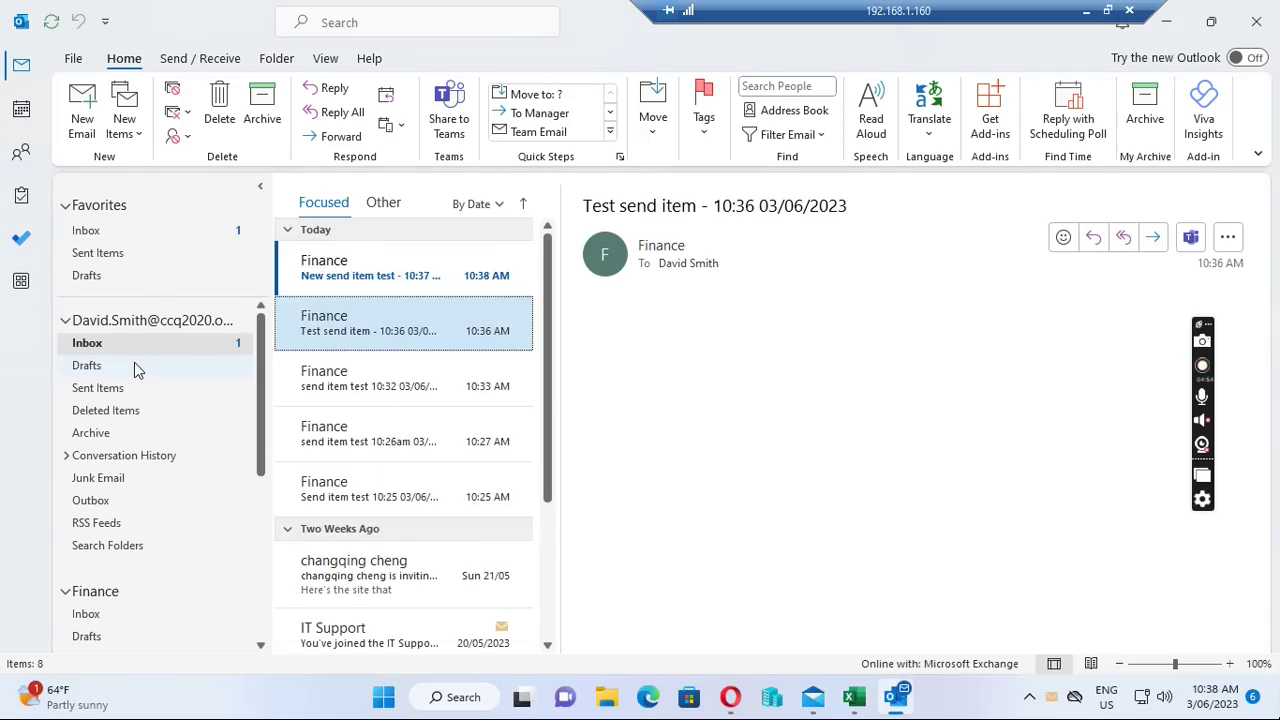
# Step: Check the received message, then find its copy in Finance's Sent Items folder
pyautogui.click(334, 278)
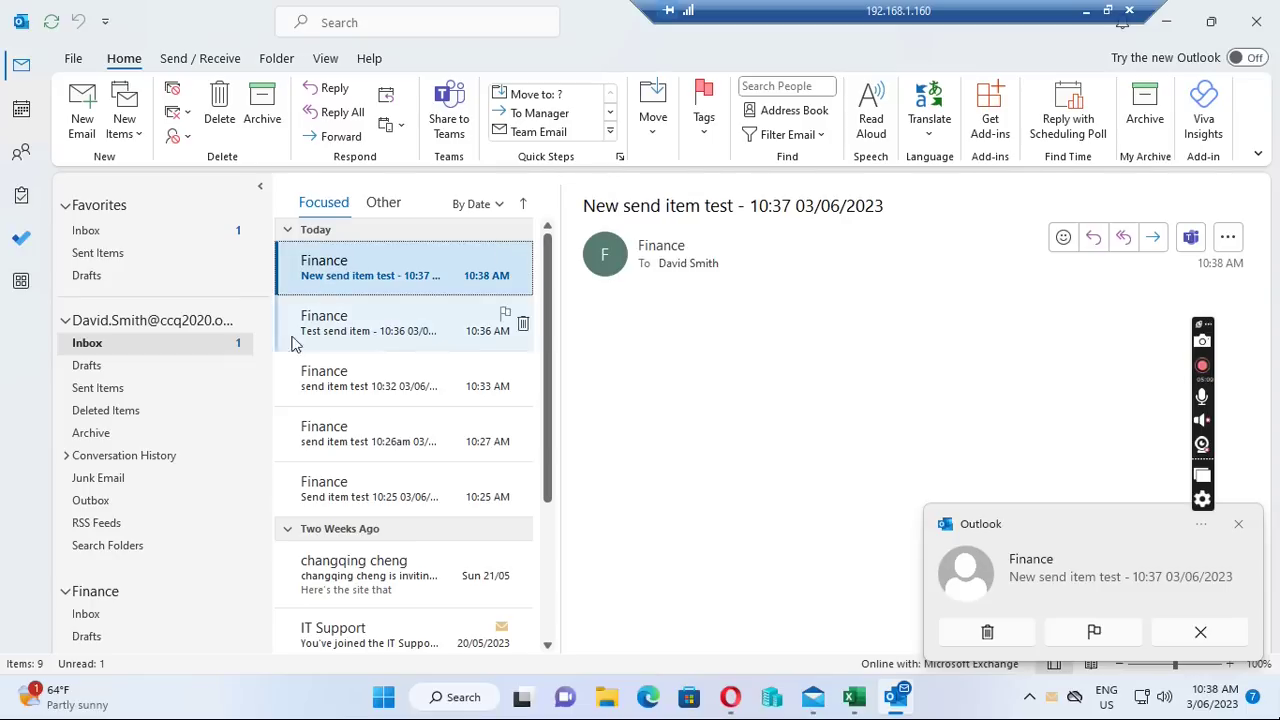
pyautogui.click(107, 390)
pyautogui.click(355, 265)
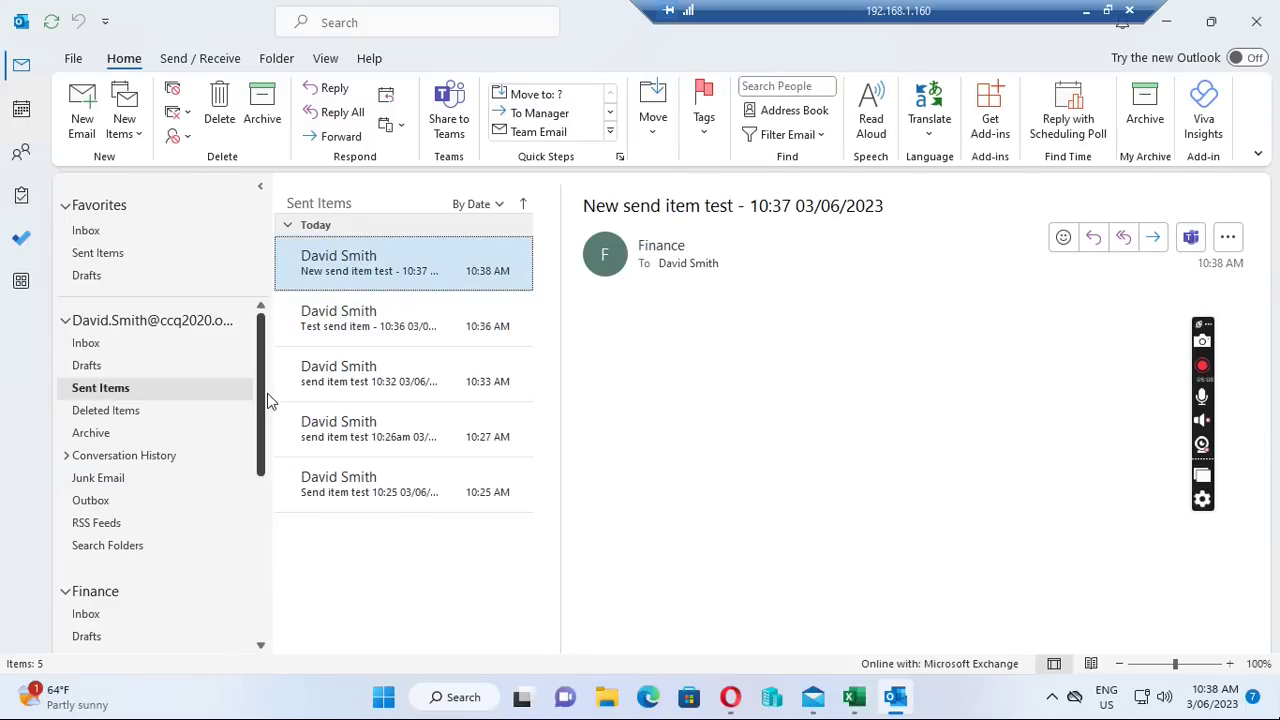
pyautogui.moveTo(258, 397); pyautogui.dragTo(273, 456)
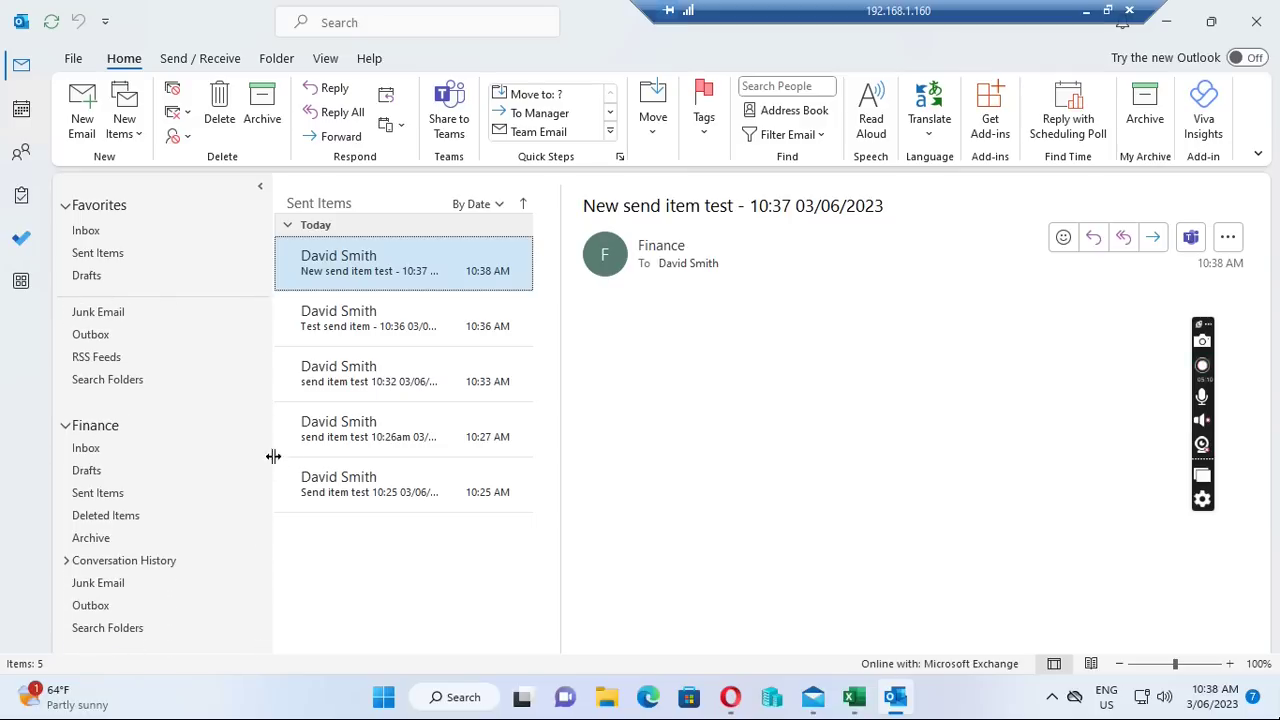
pyautogui.click(105, 495)
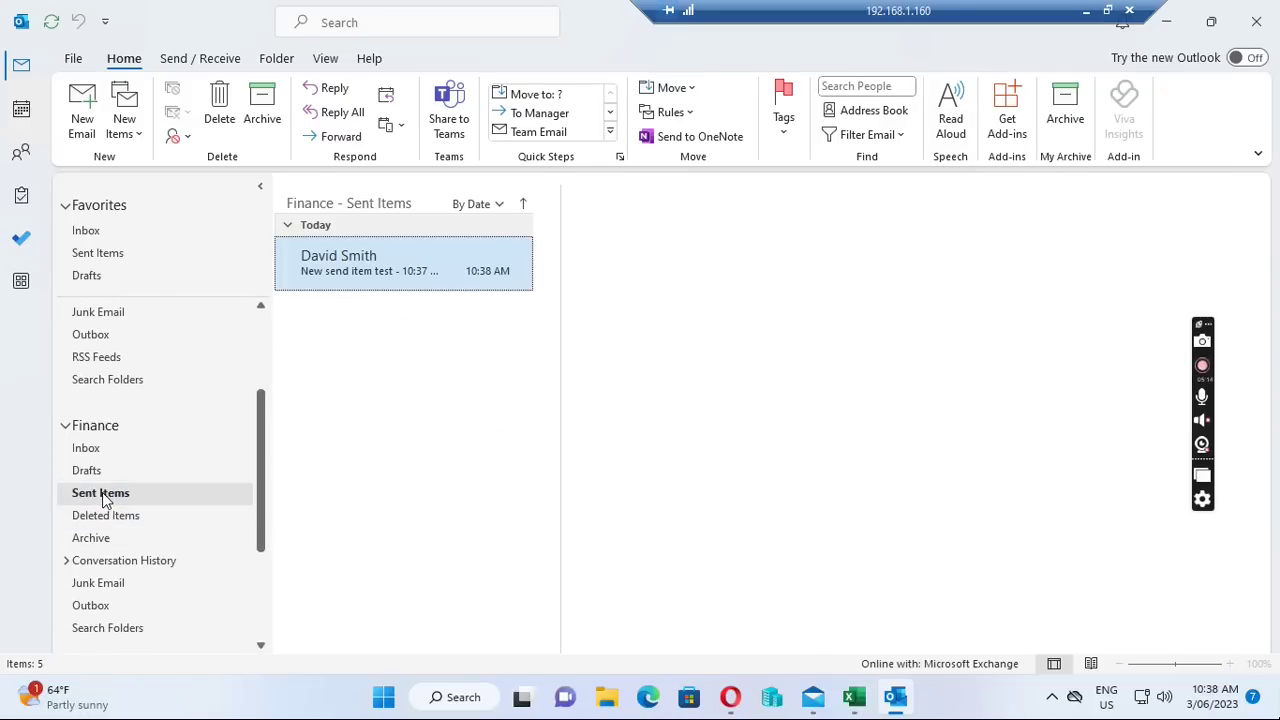